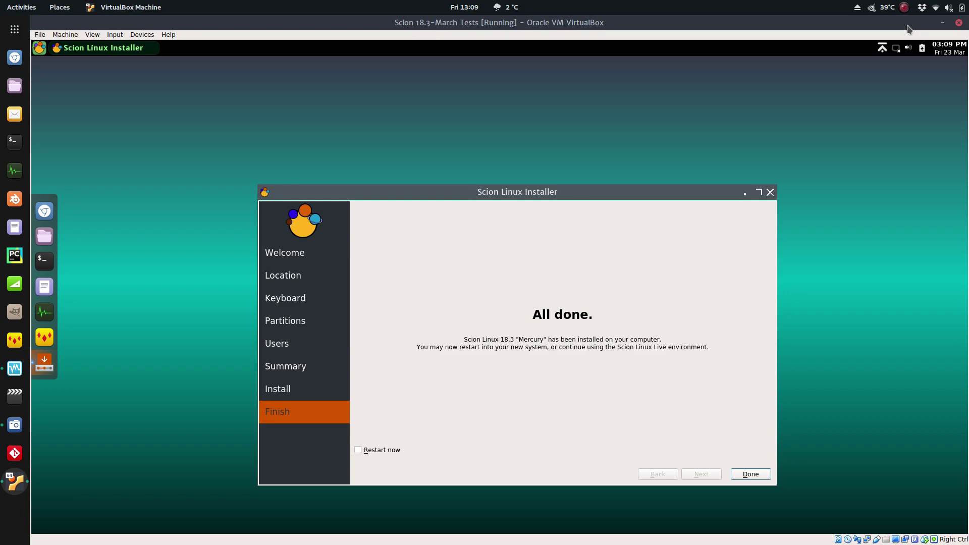
Bring up the VirtualBox Manager machine list over the running Scion 18.3-March Tests VM
{"action": "left_click", "coordinate": [15, 368]}
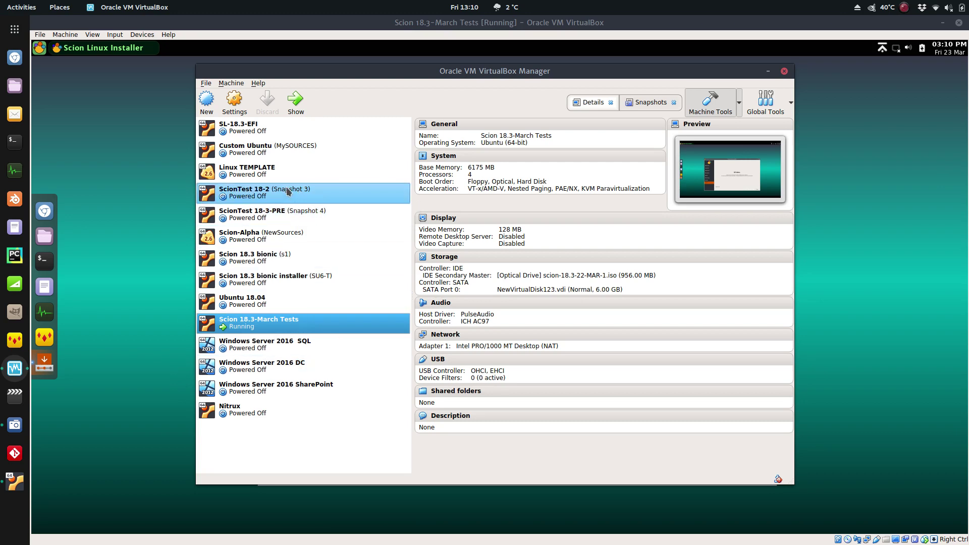
View the Scion 18.3 bionic installer entry, then return to the VM's 'All done.' installer page
{"action": "left_click", "coordinate": [294, 279]}
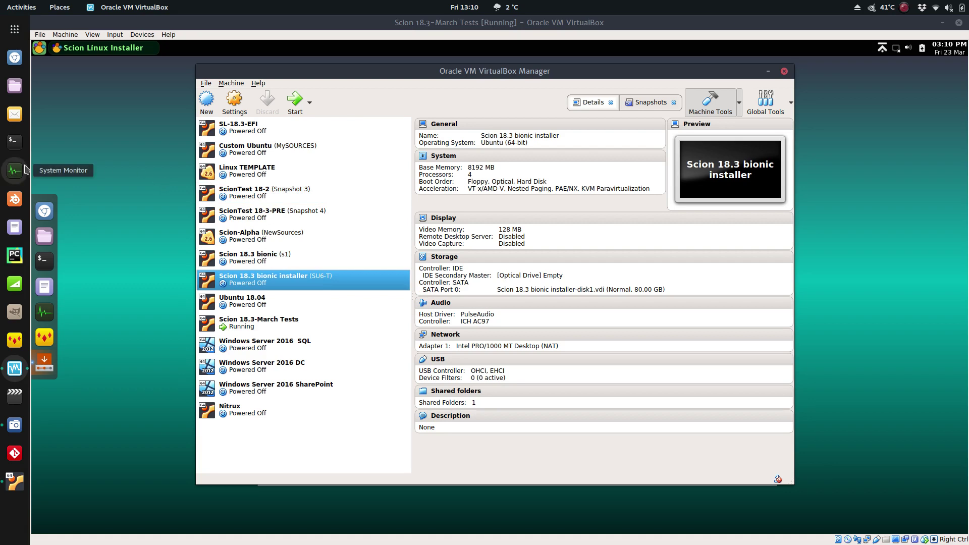
{"action": "left_click", "coordinate": [84, 168]}
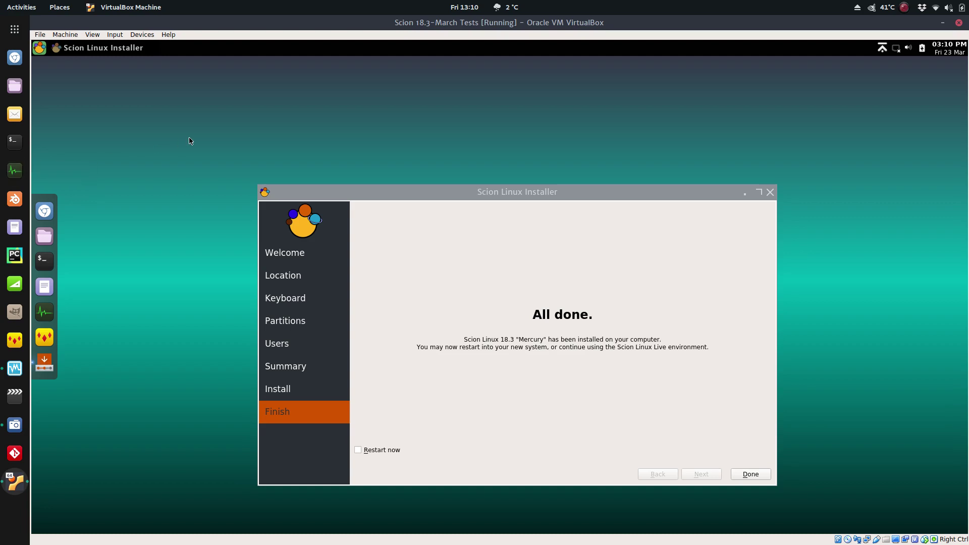
Open System Monitor and minimise the running VM window to reveal the machine list
{"action": "left_click", "coordinate": [14, 170]}
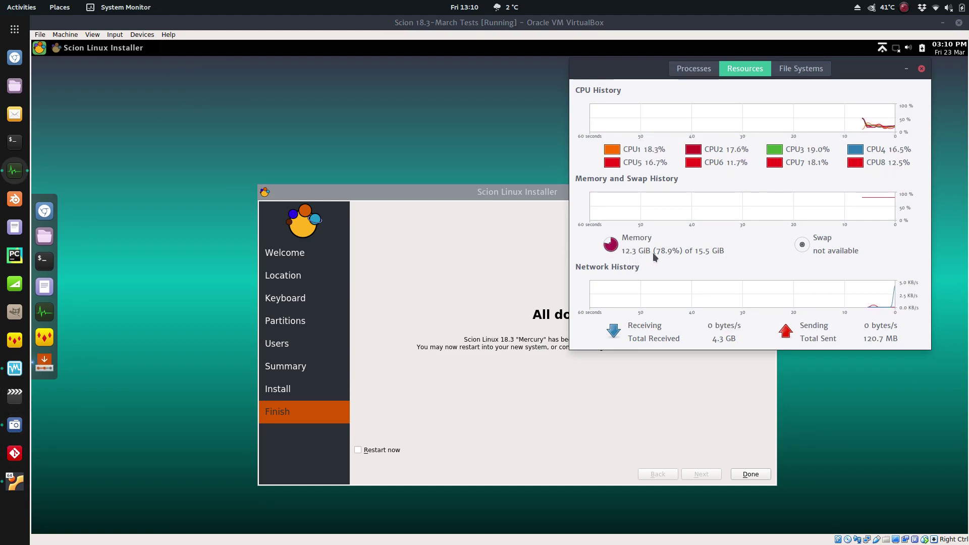
{"action": "left_click", "coordinate": [431, 127]}
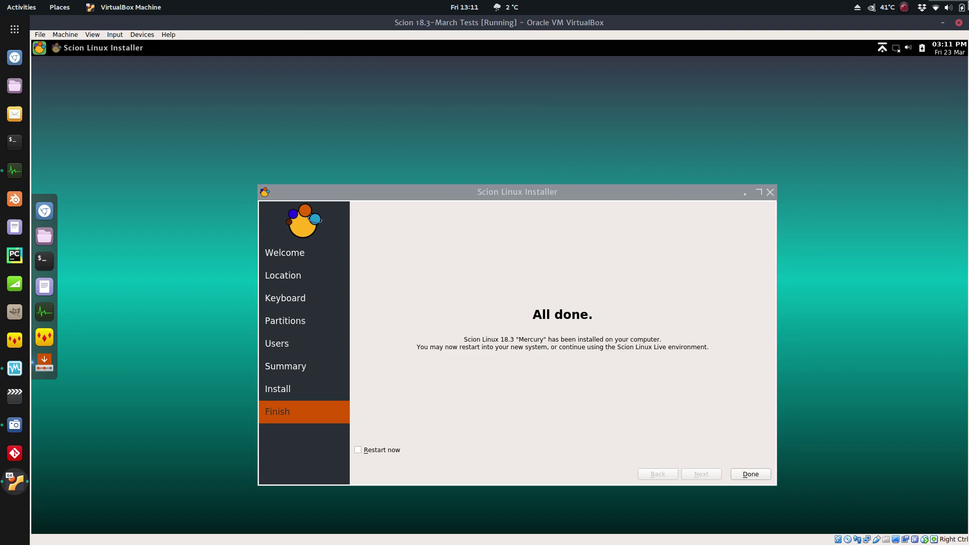
{"action": "left_click", "coordinate": [943, 23]}
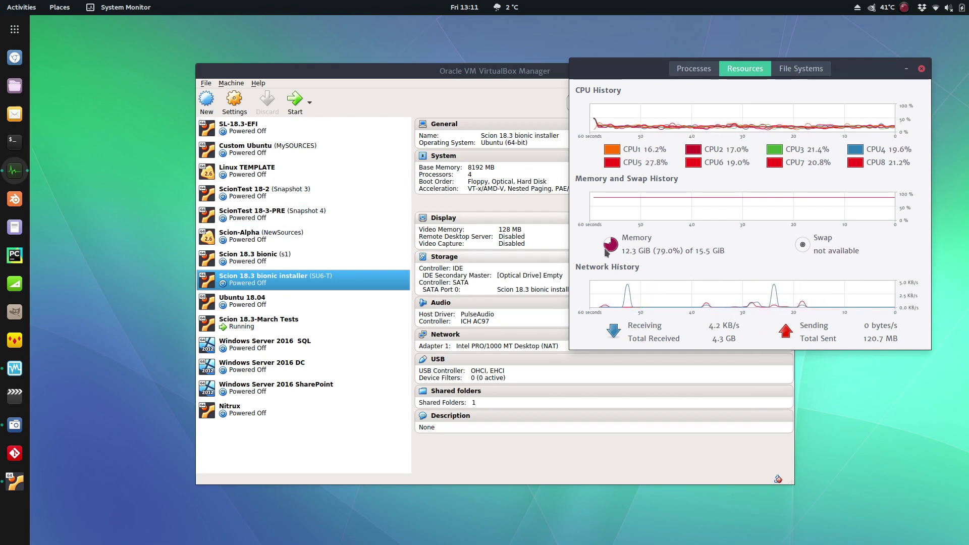
Open a maximised, large-font Terminal with the 6500M tmpfs mount command for /media/ramdisk/ pasted
{"action": "left_click", "coordinate": [15, 141]}
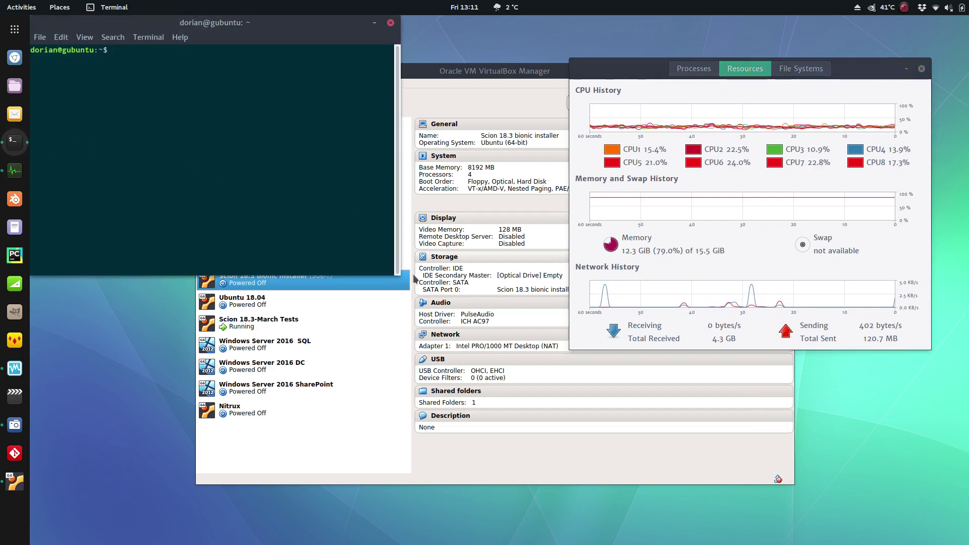
{"action": "left_click_drag", "start_coordinate": [399, 276], "coordinate": [633, 382]}
{"action": "key", "text": "super+Up"}
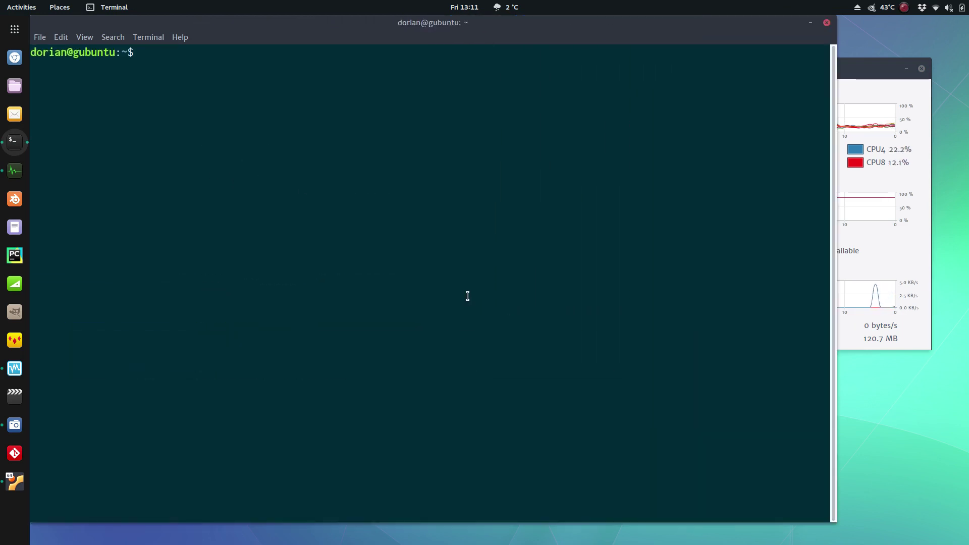
{"action": "key", "text": "ctrl+plus"}
{"action": "key", "text": "ctrl+plus"}
{"action": "key", "text": "ctrl+plus"}
{"action": "key", "text": "ctrl+plus"}
{"action": "type", "text": "sudo mount -t tmpfs -o size=6500M tmpfs /media/ramdisk/"}
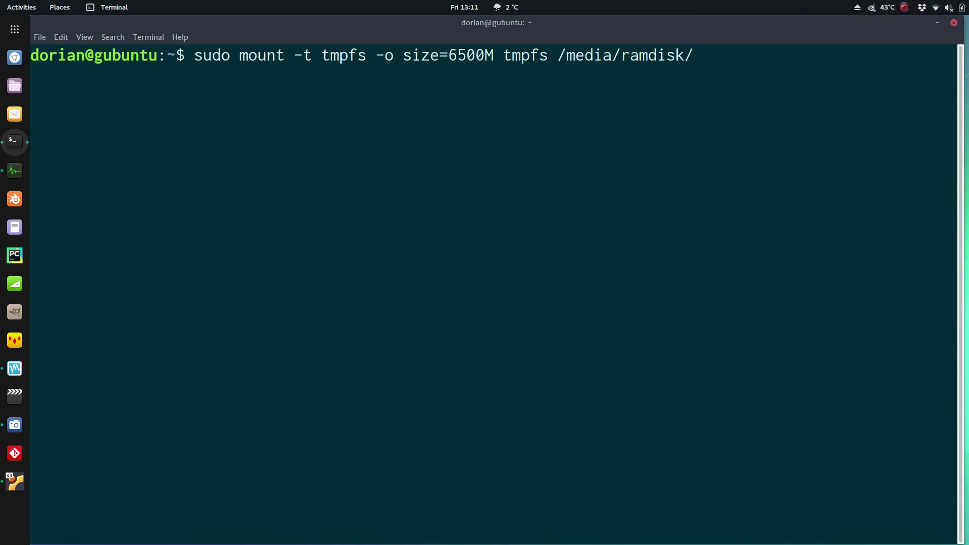
{"action": "left_click_drag", "start_coordinate": [561, 57], "coordinate": [607, 56]}
Browse Files to /media/ramdisk to confirm NewVirtualDisk123.vdi is there, then return to Terminal
{"action": "left_click", "coordinate": [15, 86]}
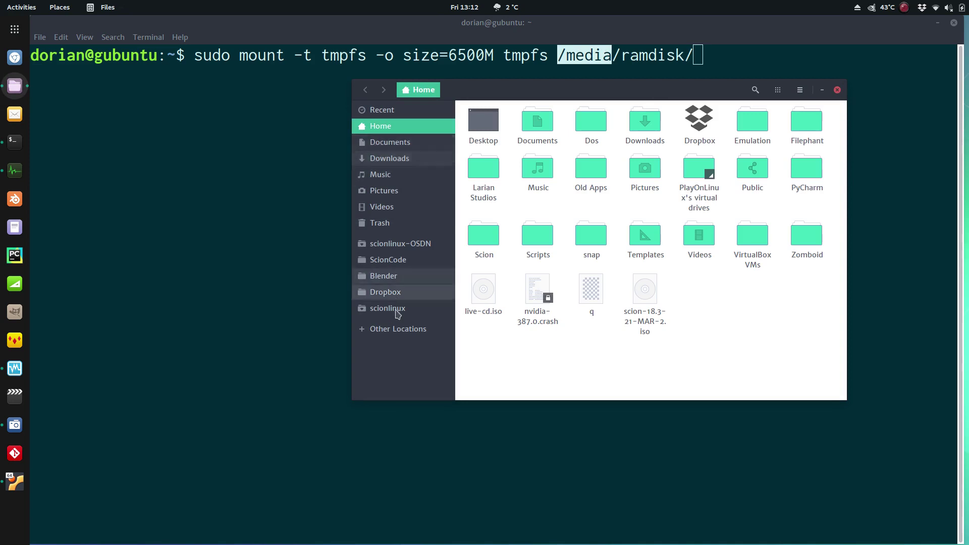
{"action": "left_click", "coordinate": [392, 329]}
{"action": "left_click", "coordinate": [500, 129]}
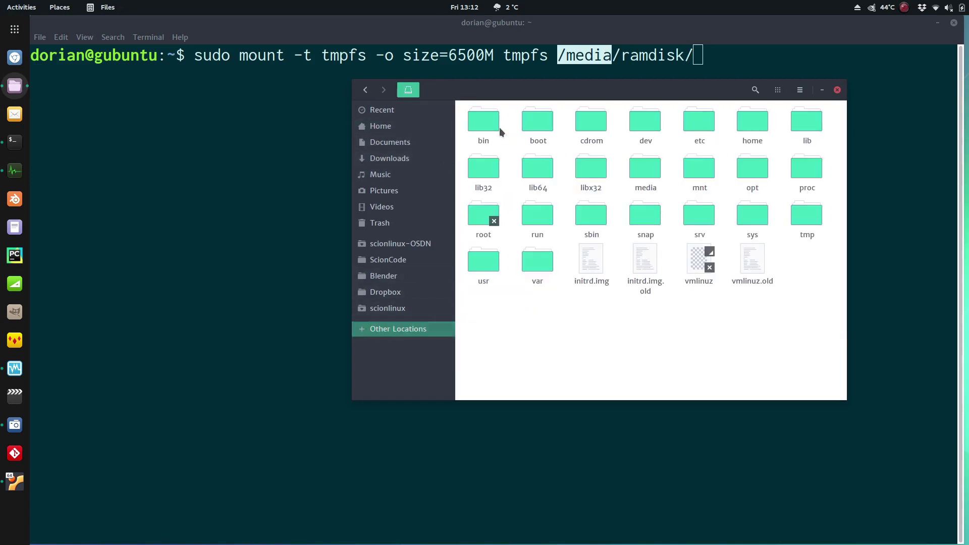
{"action": "left_click", "coordinate": [703, 190]}
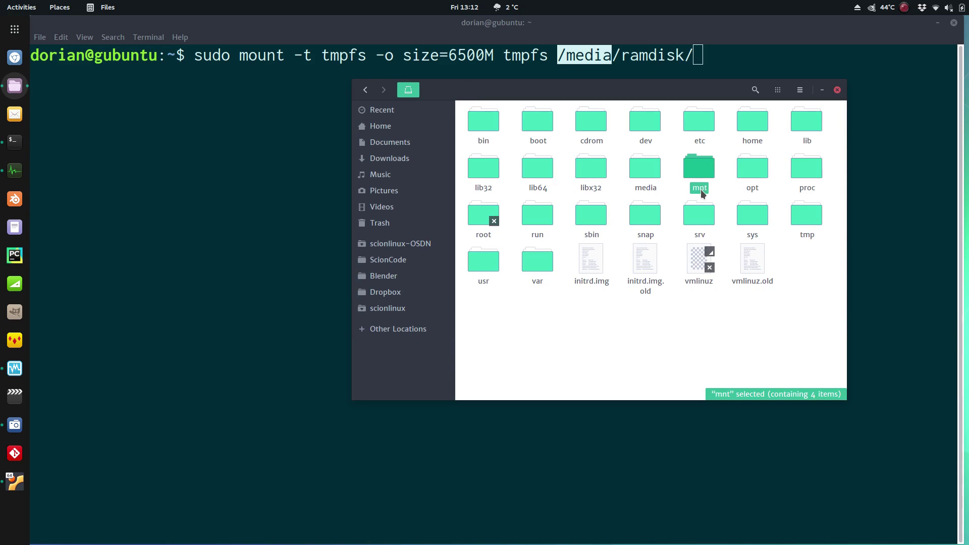
{"action": "left_click", "coordinate": [652, 172]}
{"action": "double_click", "coordinate": [652, 171]}
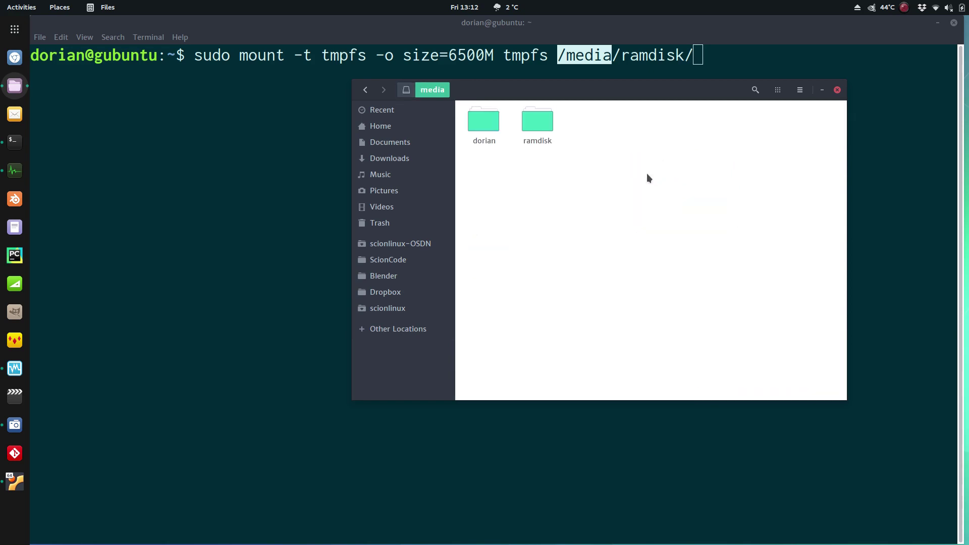
{"action": "left_click", "coordinate": [491, 125]}
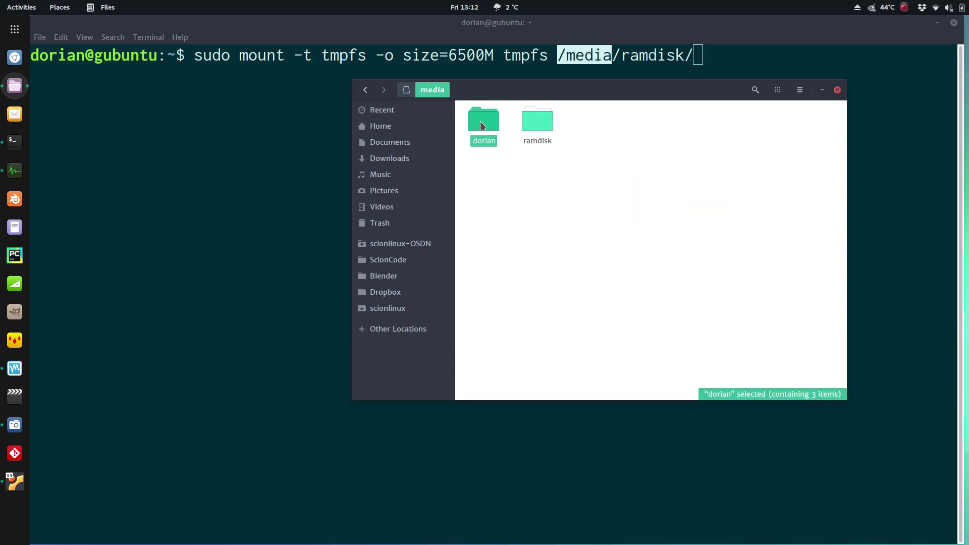
{"action": "left_click", "coordinate": [544, 125]}
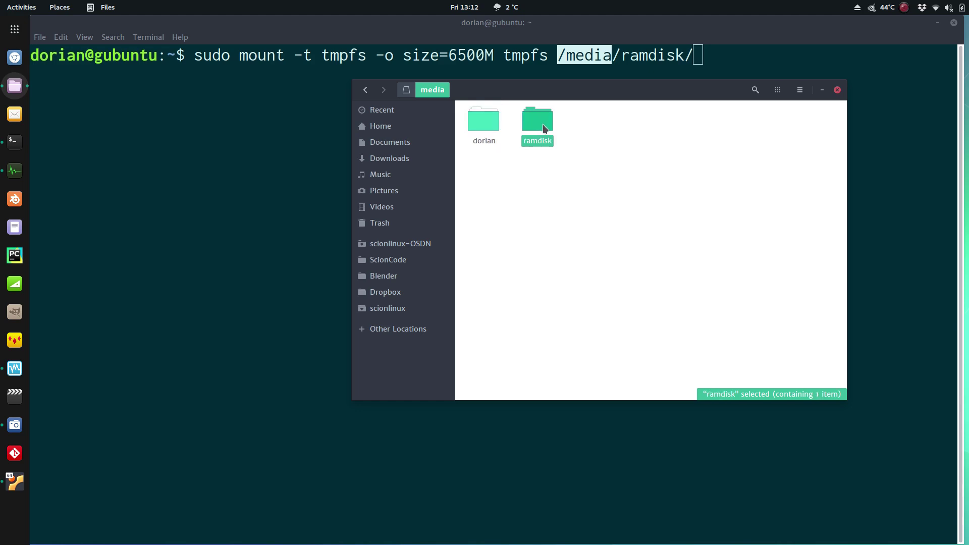
{"action": "double_click", "coordinate": [544, 126]}
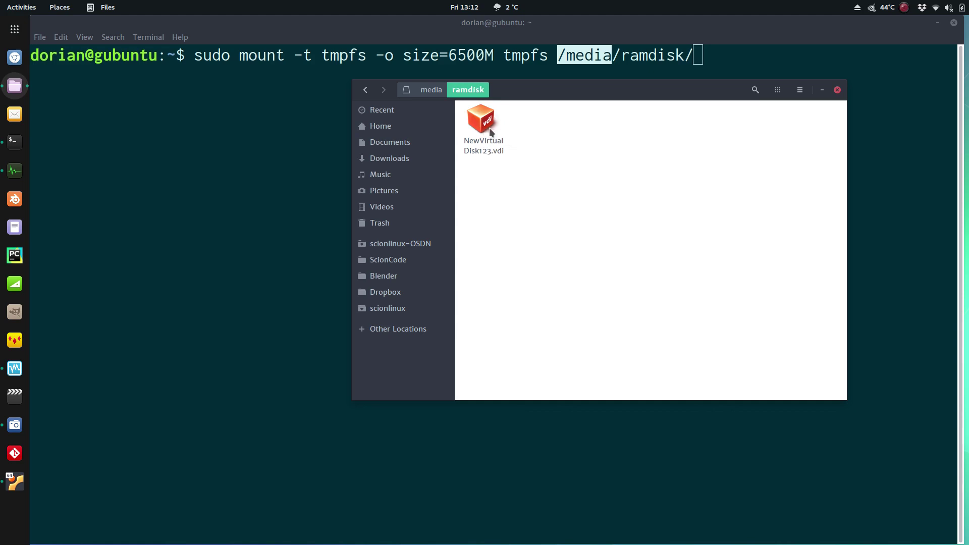
{"action": "left_click", "coordinate": [305, 126]}
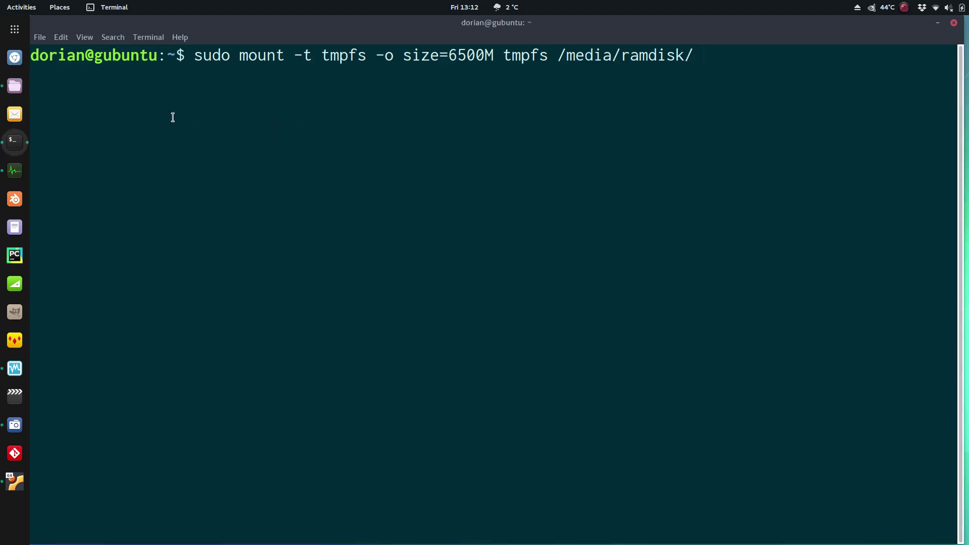
Highlight the 6500M size in the mount command and centre the System Monitor window
{"action": "left_click_drag", "start_coordinate": [449, 56], "coordinate": [492, 56]}
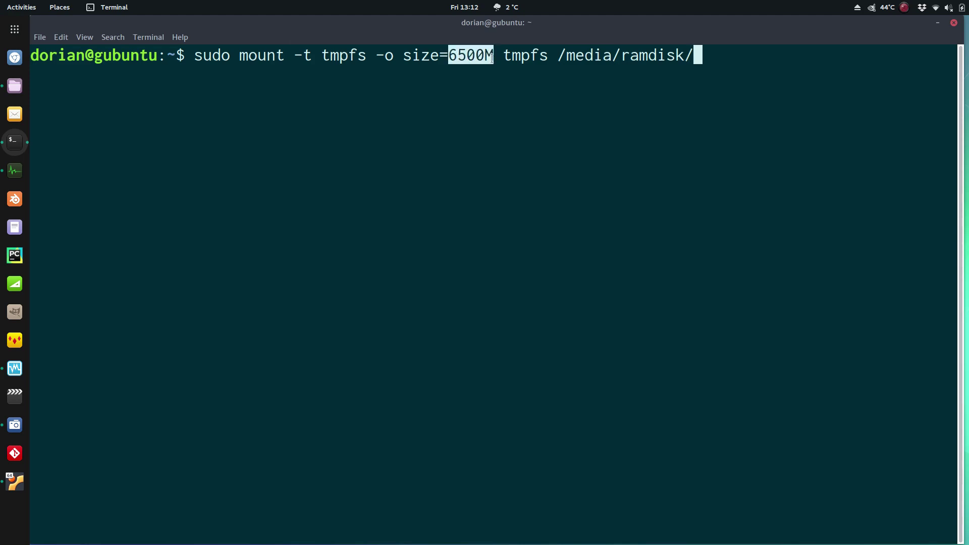
{"action": "left_click_drag", "start_coordinate": [448, 56], "coordinate": [487, 56]}
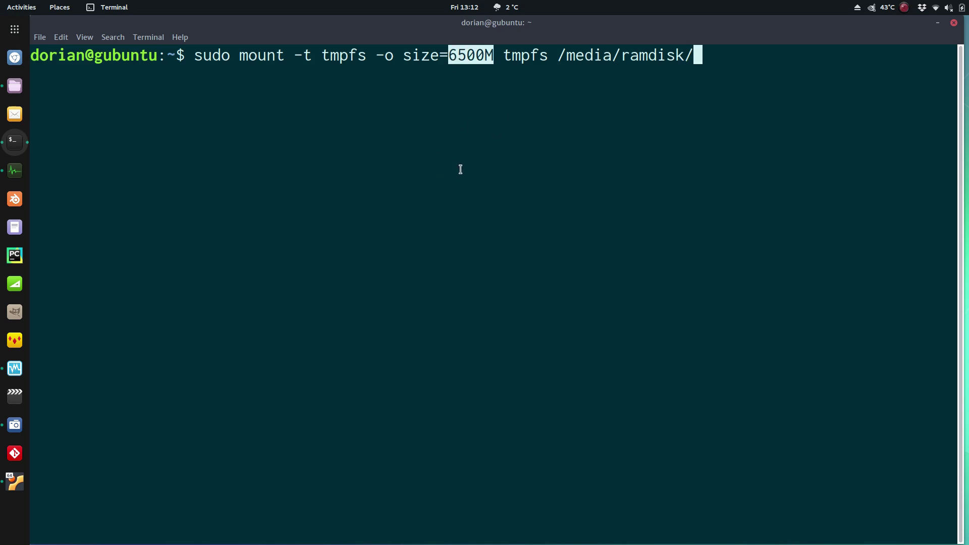
{"action": "left_click", "coordinate": [17, 172]}
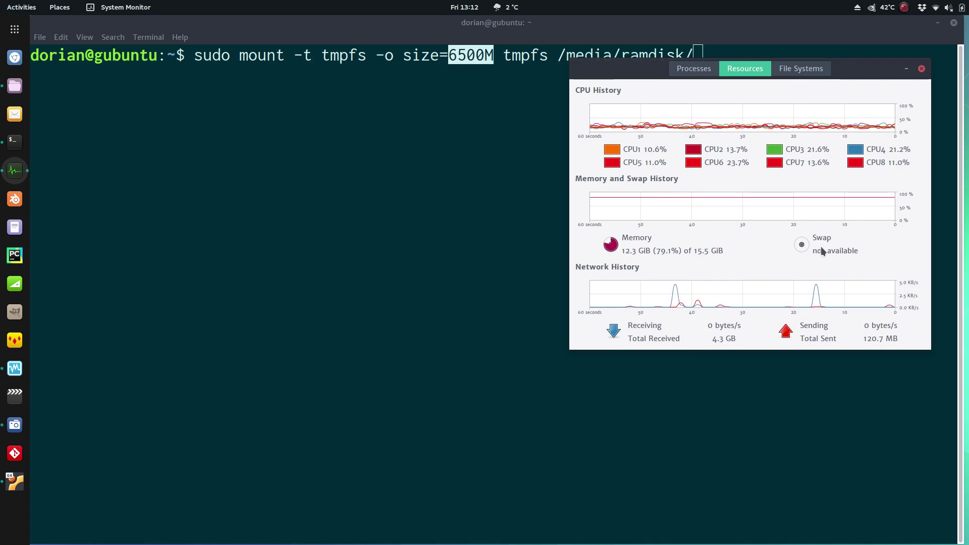
{"action": "left_click_drag", "start_coordinate": [842, 70], "coordinate": [613, 151]}
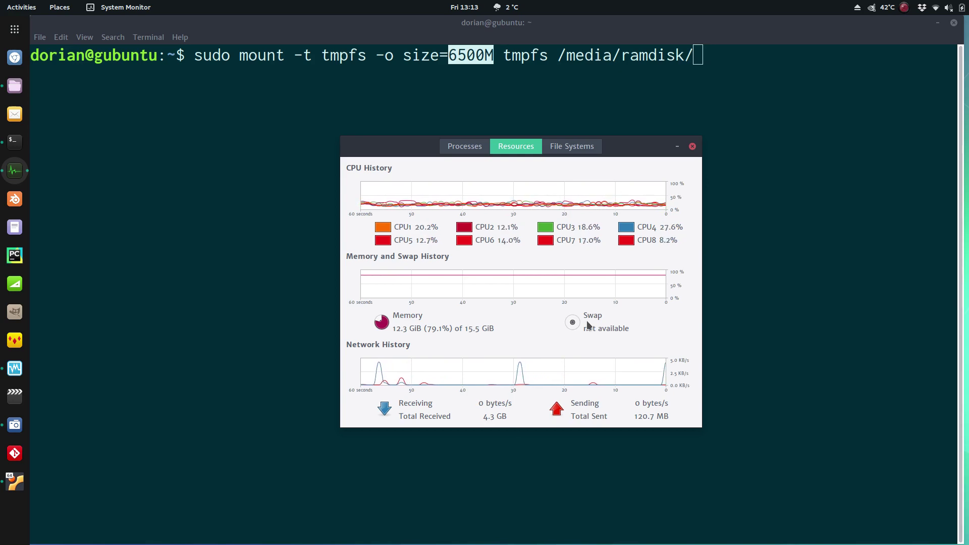
Highlight the /media/ramdisk/ mount point, close Terminal, and select Scion 18.3-March Tests in VirtualBox Manager
{"action": "left_click", "coordinate": [294, 135]}
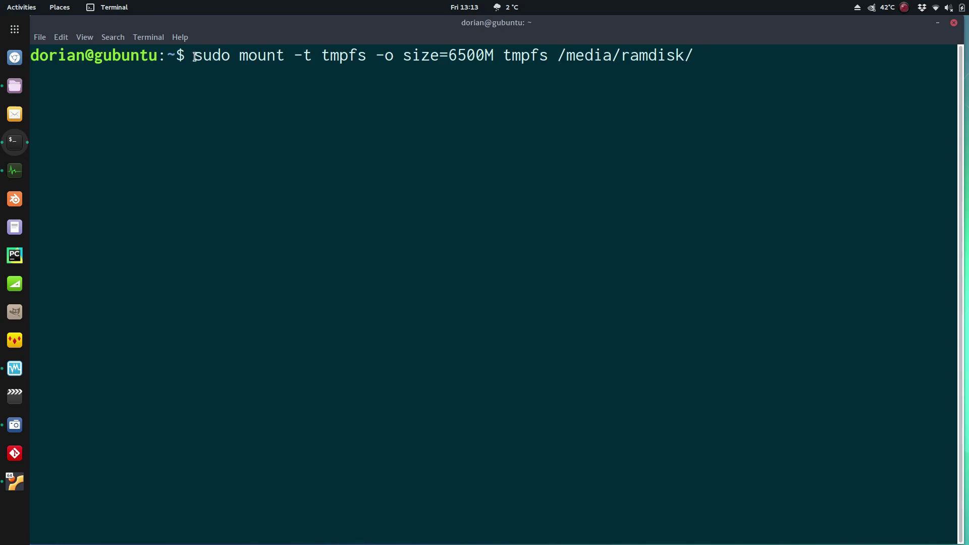
{"action": "left_click_drag", "start_coordinate": [195, 56], "coordinate": [699, 56]}
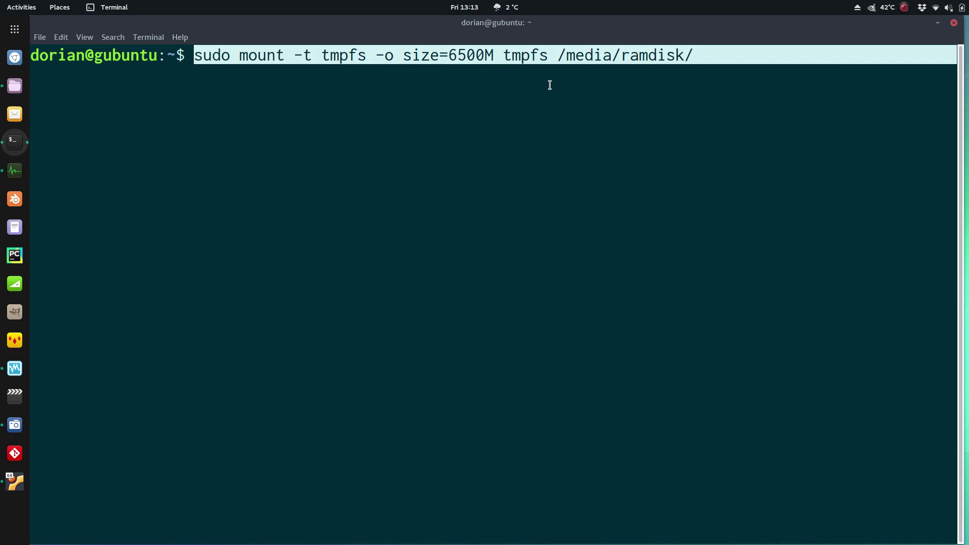
{"action": "left_click_drag", "start_coordinate": [558, 59], "coordinate": [695, 67]}
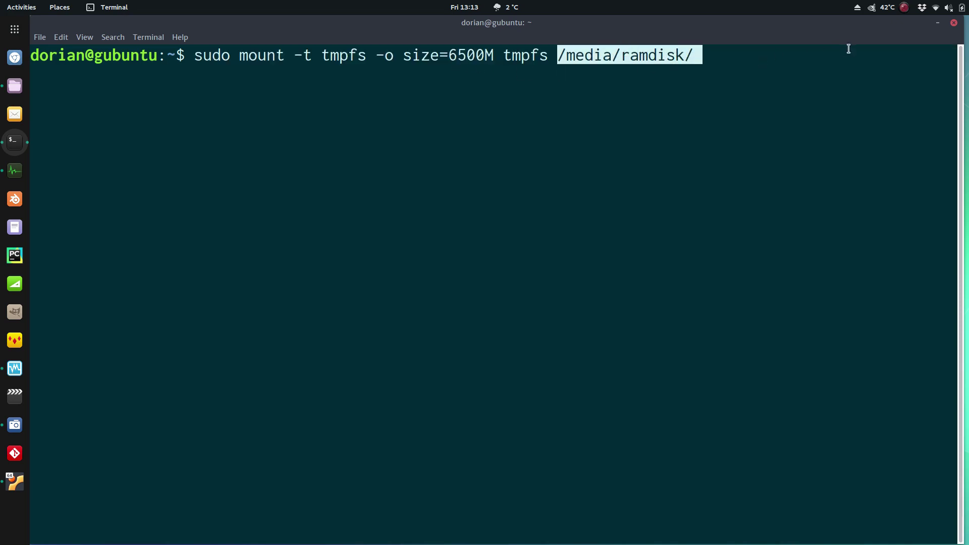
{"action": "left_click", "coordinate": [954, 22]}
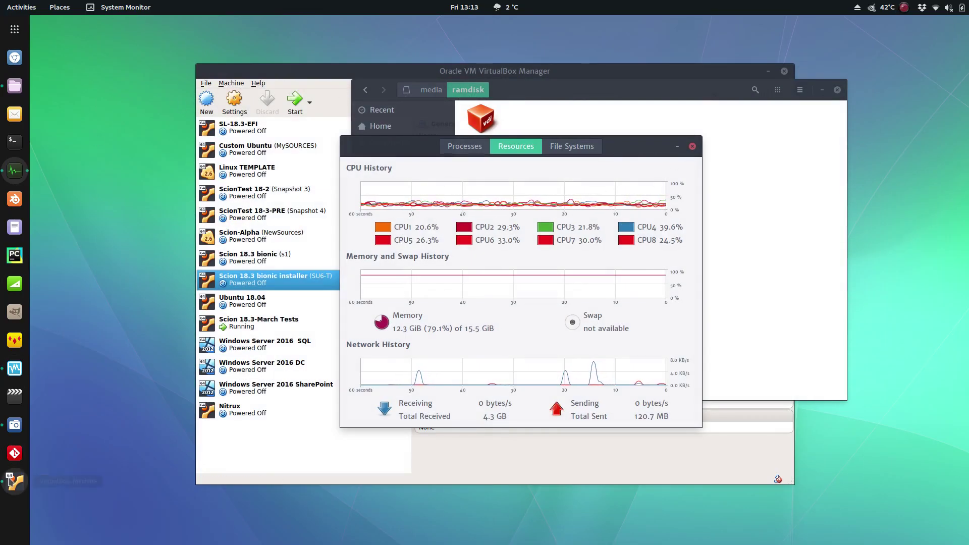
{"action": "left_click", "coordinate": [282, 279]}
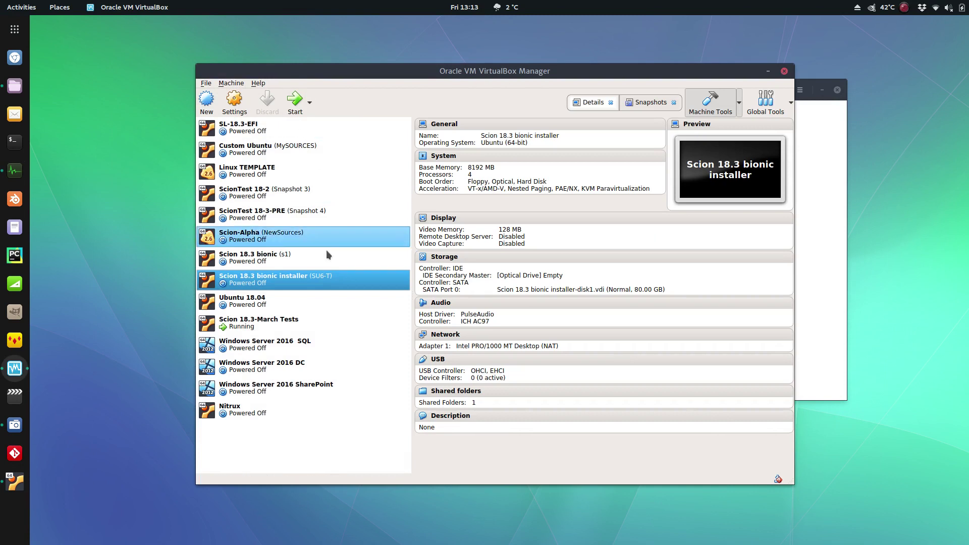
{"action": "left_click", "coordinate": [260, 325]}
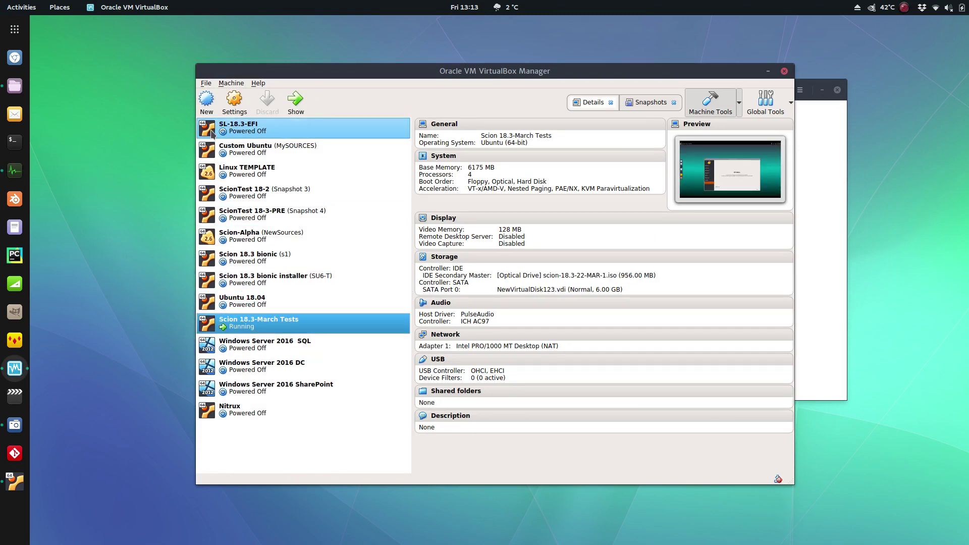
{"action": "left_click", "coordinate": [233, 104]}
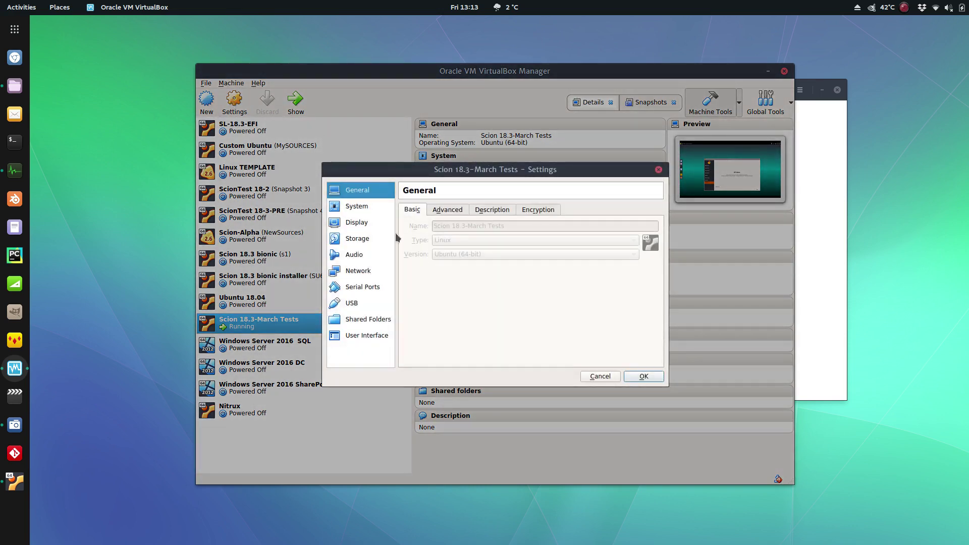
{"action": "left_click", "coordinate": [357, 238]}
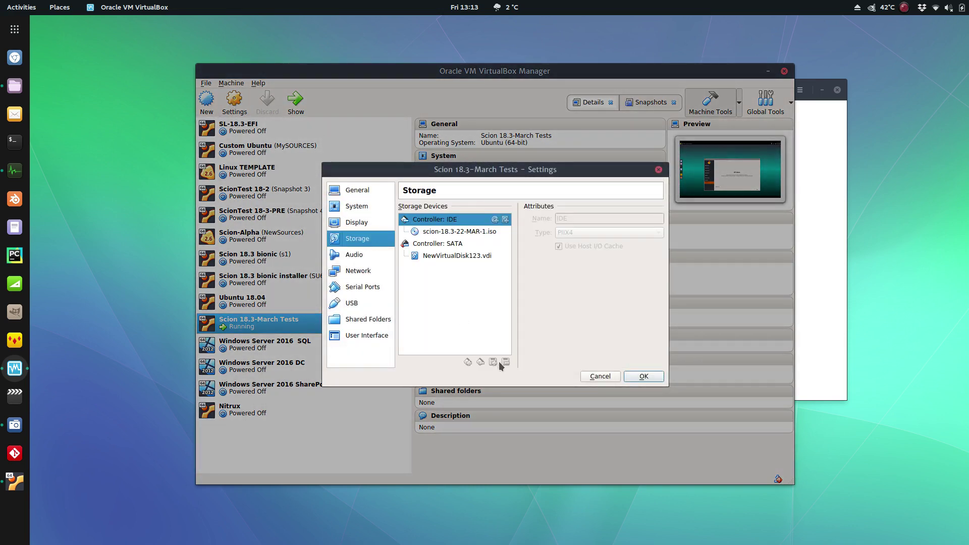
{"action": "left_click", "coordinate": [433, 243]}
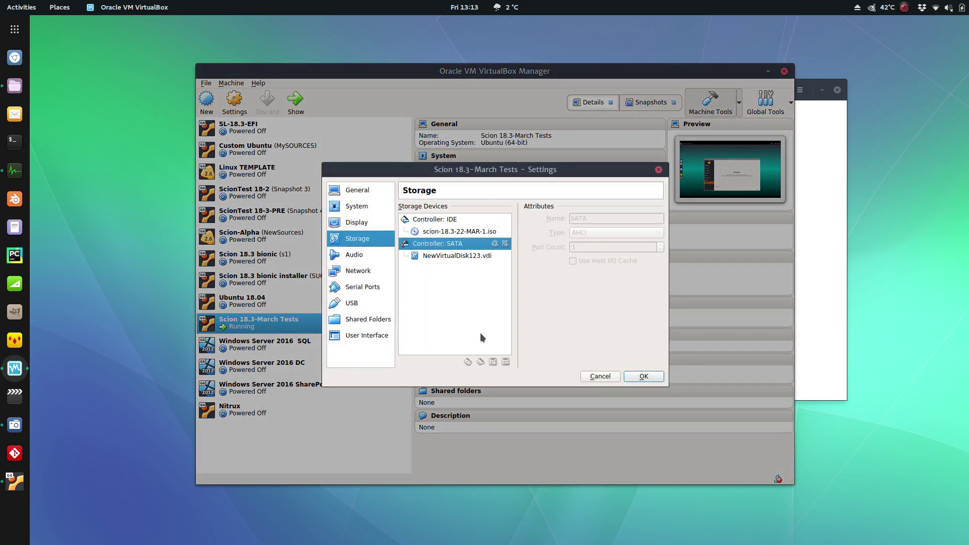
{"action": "left_click", "coordinate": [444, 257]}
{"action": "left_click", "coordinate": [658, 170]}
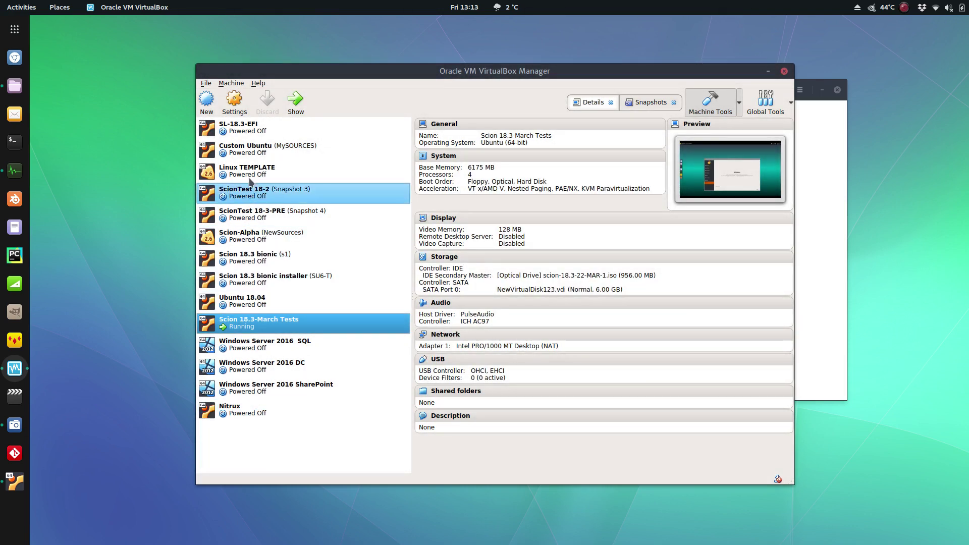
{"action": "left_click", "coordinate": [258, 150]}
Start a new VDI hard disk on Linux TEMPLATE's SATA controller from Settings > Storage
{"action": "left_click", "coordinate": [257, 171]}
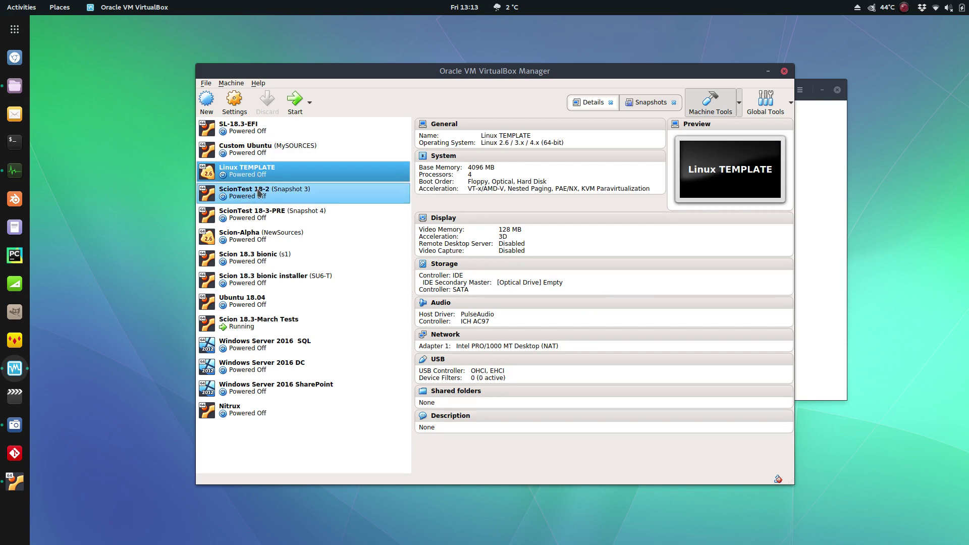
{"action": "left_click", "coordinate": [242, 105]}
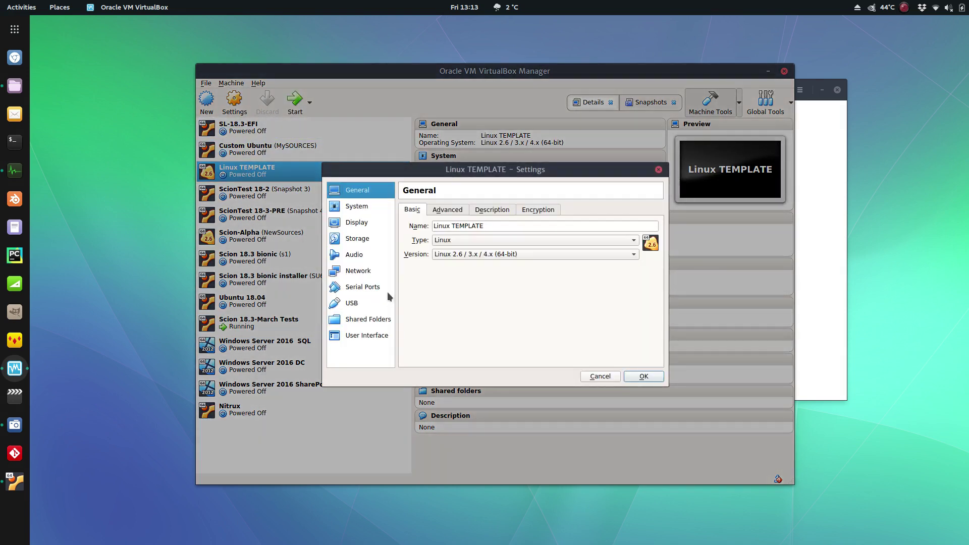
{"action": "left_click", "coordinate": [392, 242]}
{"action": "left_click", "coordinate": [448, 243]}
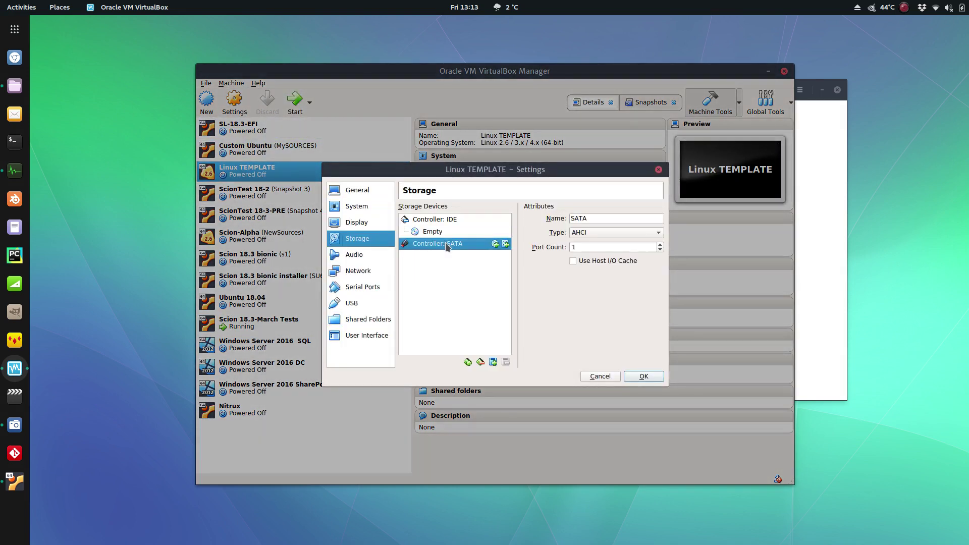
{"action": "left_click", "coordinate": [493, 362]}
{"action": "left_click", "coordinate": [522, 378]}
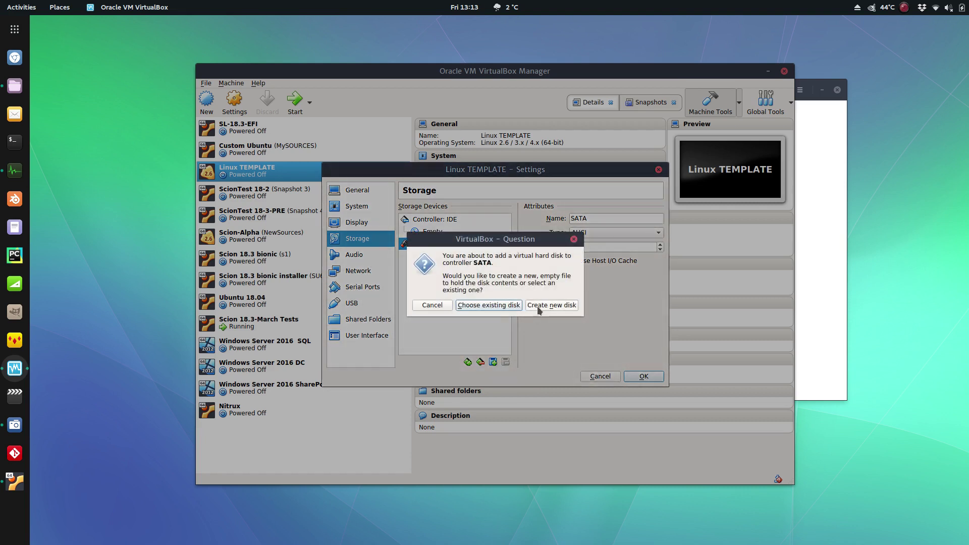
{"action": "left_click", "coordinate": [540, 307]}
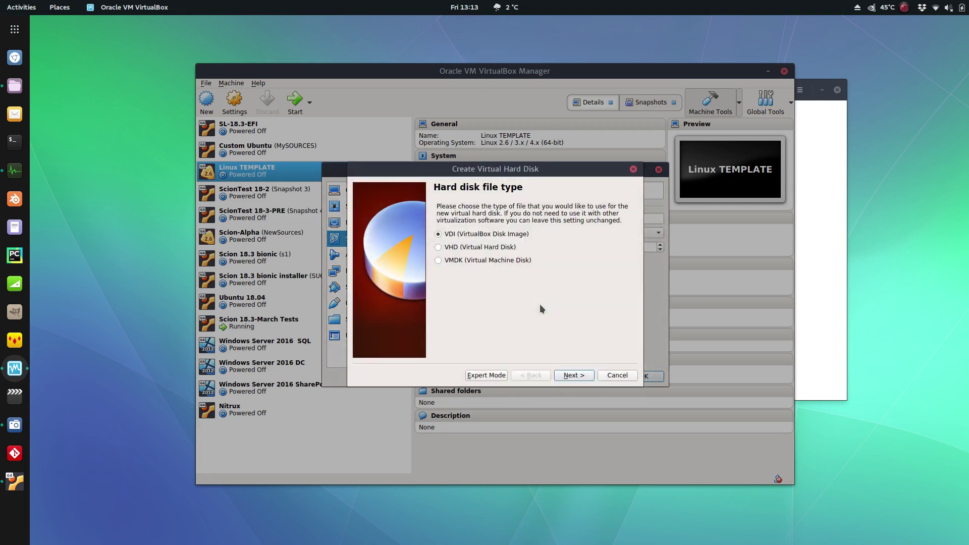
{"action": "left_click", "coordinate": [581, 378]}
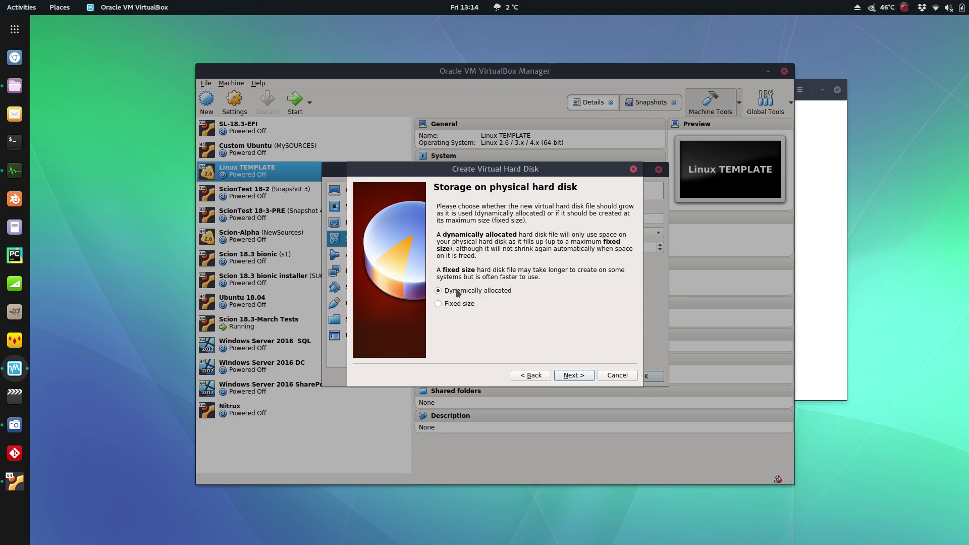
Check NewVirtualDisk123.vdi's size in Files, then return to the disk wizard
{"action": "left_click", "coordinate": [15, 86]}
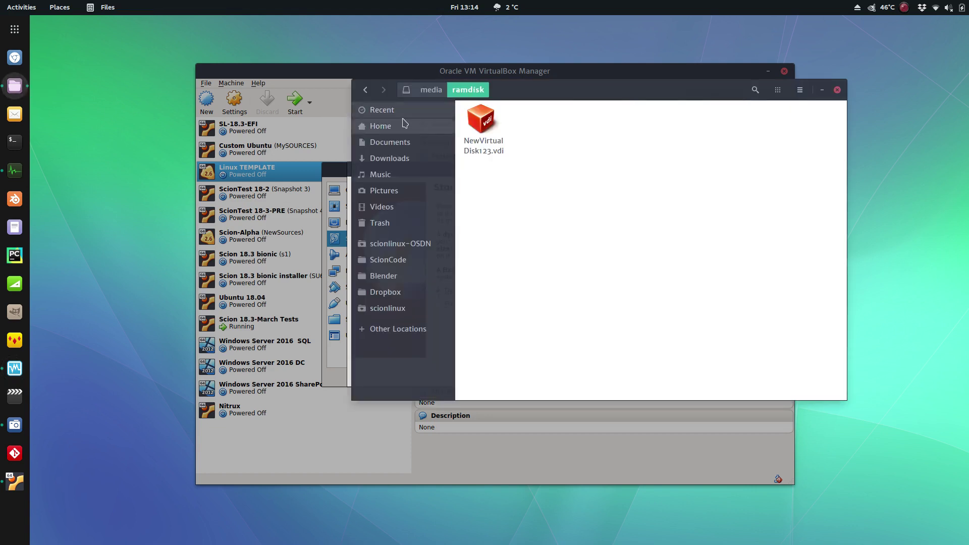
{"action": "left_click", "coordinate": [494, 108]}
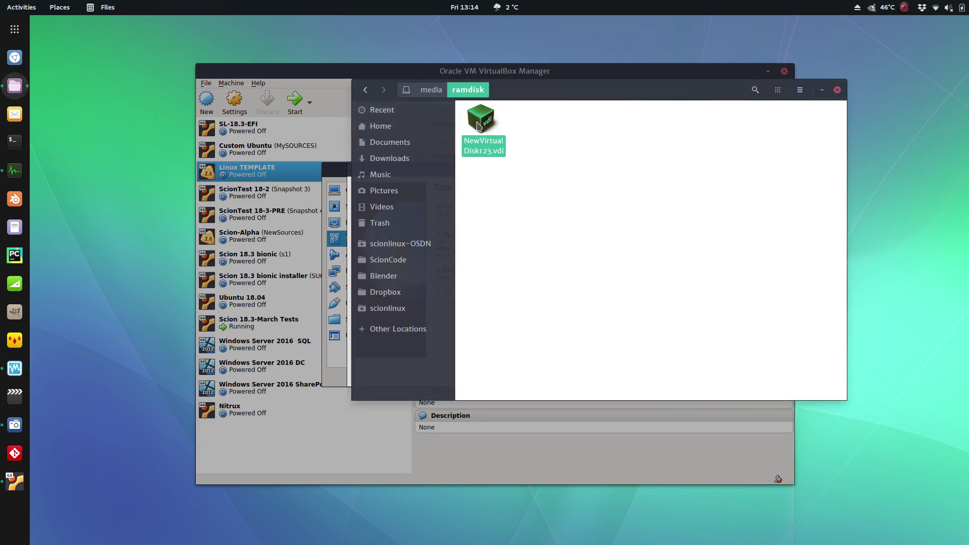
{"action": "left_click", "coordinate": [493, 75]}
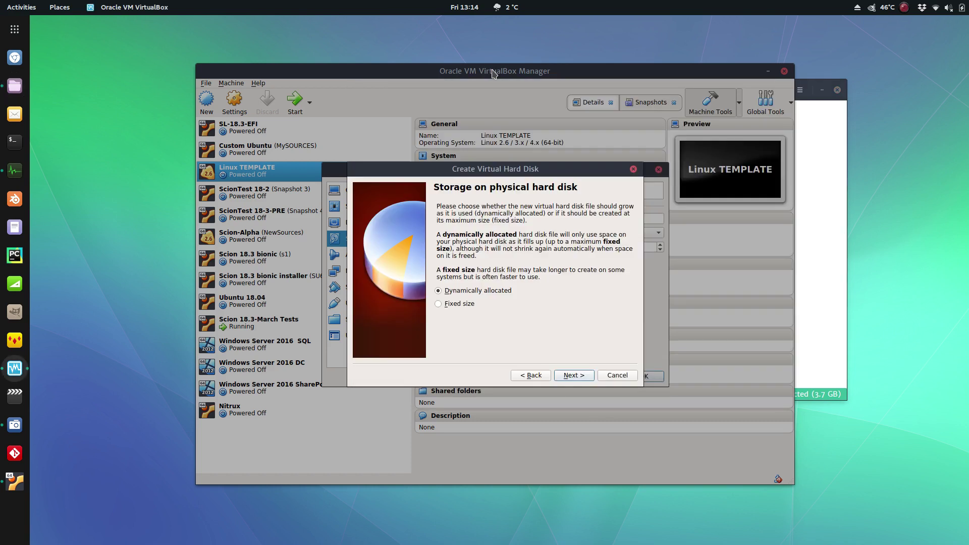
Choose Fixed size, browse the disk location chooser to /media/ramdisk, then cancel the chooser
{"action": "left_click", "coordinate": [470, 304]}
{"action": "left_click", "coordinate": [571, 377]}
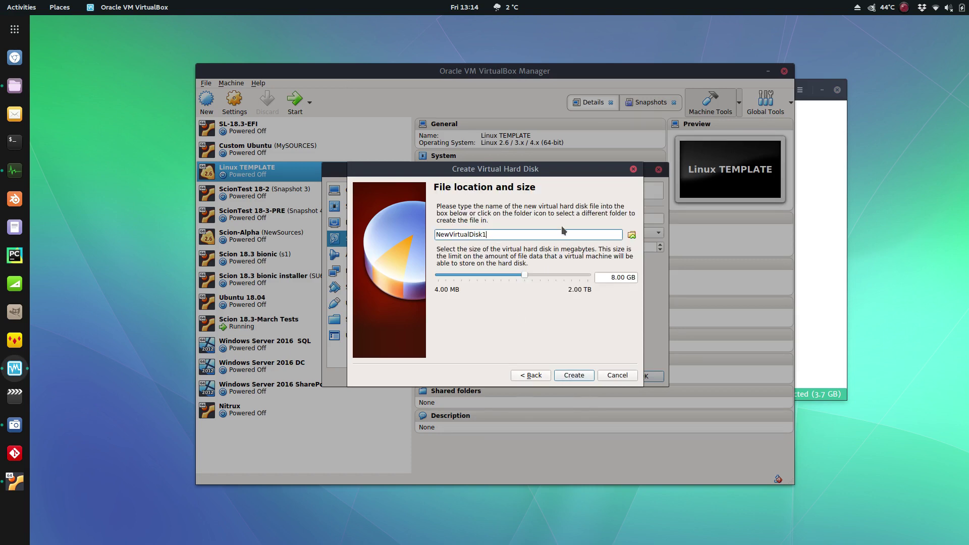
{"action": "left_click", "coordinate": [631, 235]}
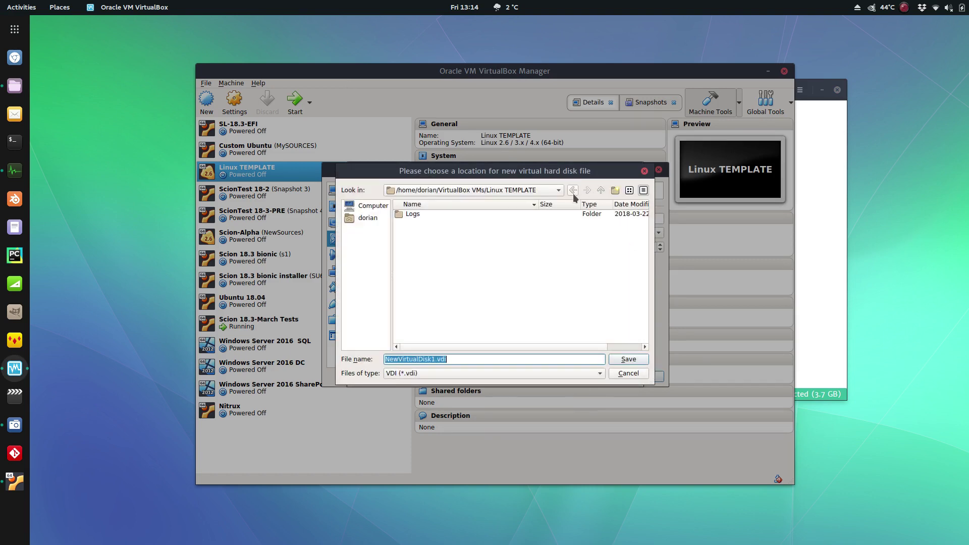
{"action": "left_click", "coordinate": [601, 190]}
{"action": "left_click", "coordinate": [601, 191]}
{"action": "left_click", "coordinate": [602, 191]}
{"action": "left_click", "coordinate": [601, 190]}
{"action": "left_click", "coordinate": [601, 191]}
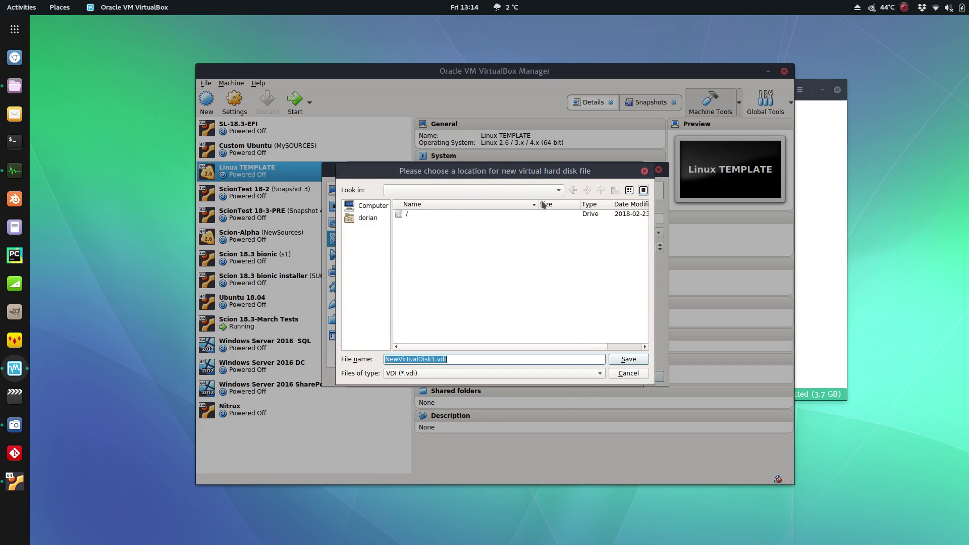
{"action": "double_click", "coordinate": [410, 214]}
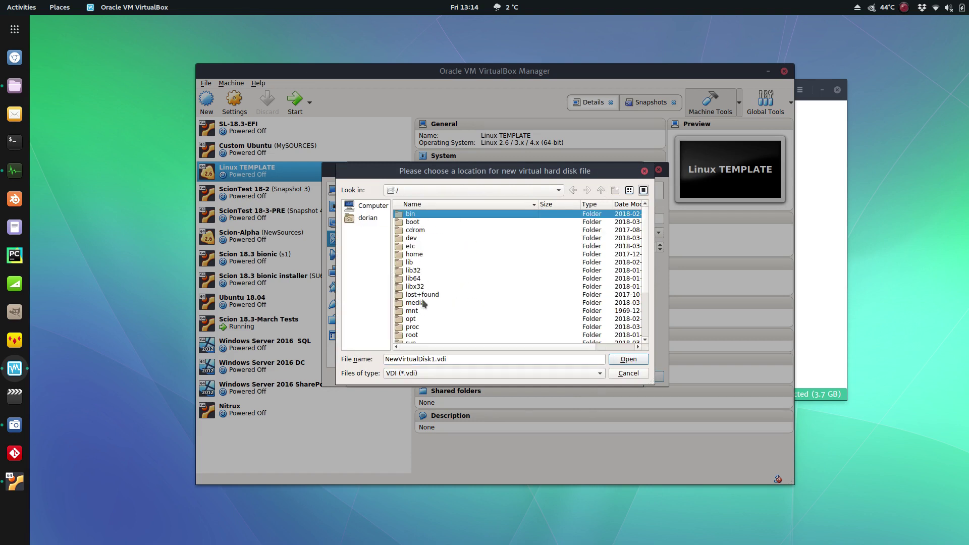
{"action": "left_click", "coordinate": [418, 304]}
{"action": "double_click", "coordinate": [418, 303]}
{"action": "double_click", "coordinate": [423, 222]}
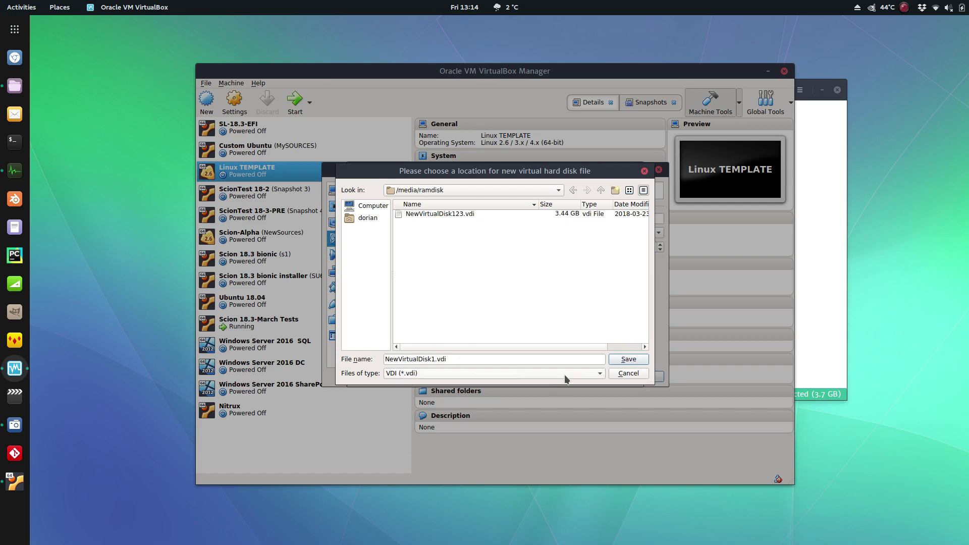
{"action": "left_click", "coordinate": [628, 374]}
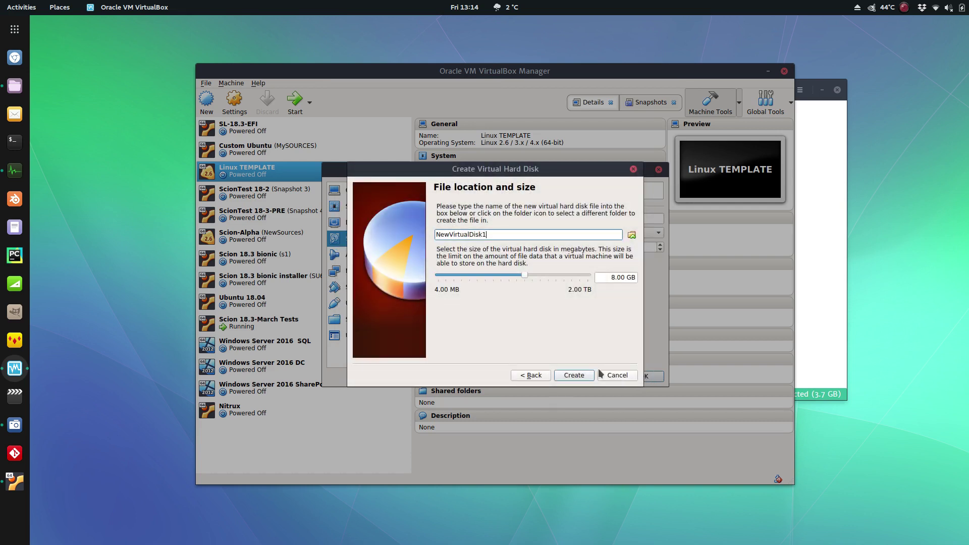
Change the disk size to 6.00 GB, then cancel the wizard and close Linux TEMPLATE's settings
{"action": "left_click_drag", "start_coordinate": [614, 277], "coordinate": [637, 278]}
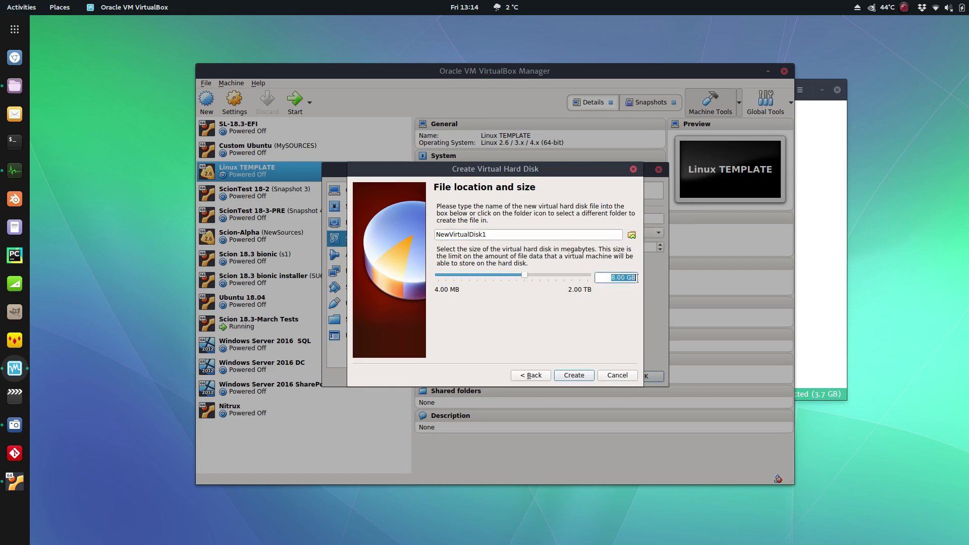
{"action": "left_click", "coordinate": [615, 279]}
{"action": "type", "text": "6"}
{"action": "left_click", "coordinate": [619, 375]}
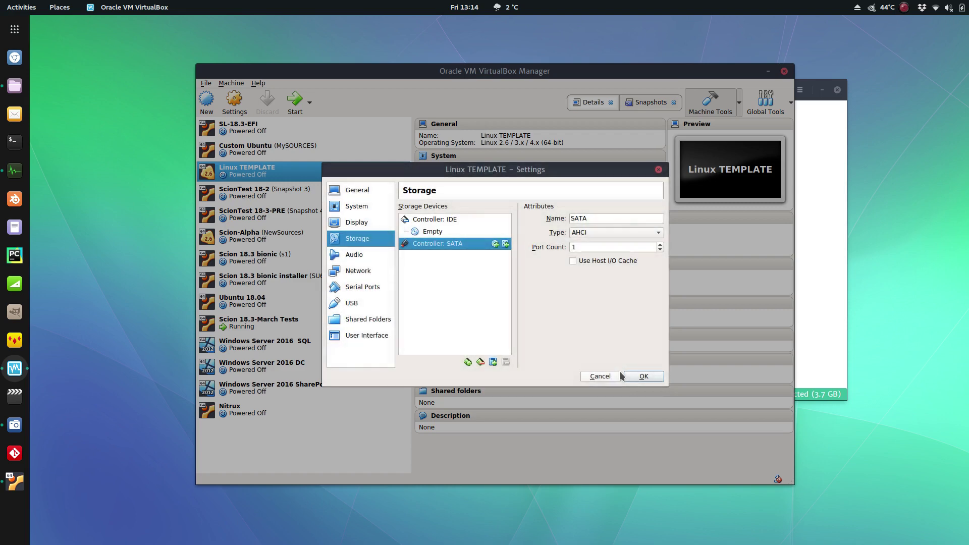
{"action": "left_click", "coordinate": [599, 376]}
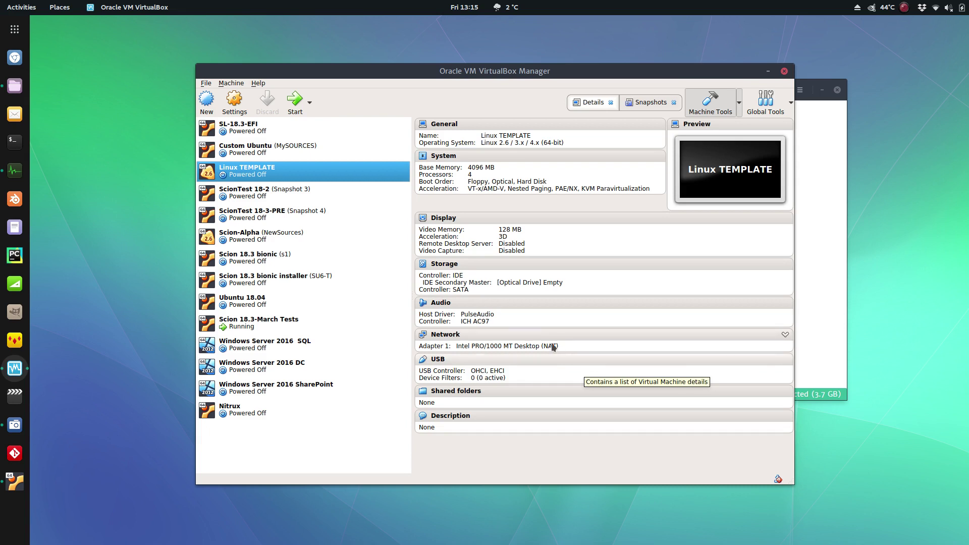
Select Scion 18.3-March Tests and bring its running machine window forward
{"action": "left_click", "coordinate": [300, 328]}
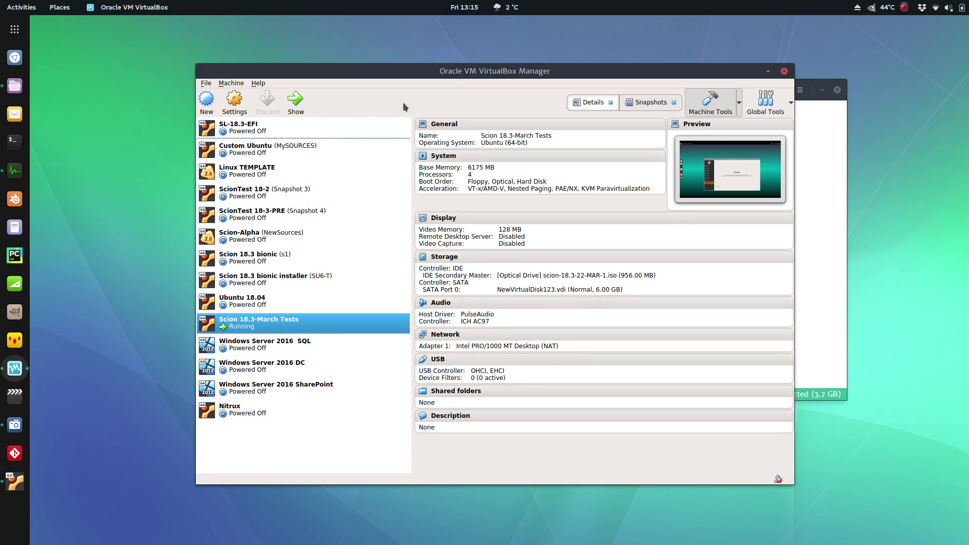
{"action": "left_click", "coordinate": [16, 483]}
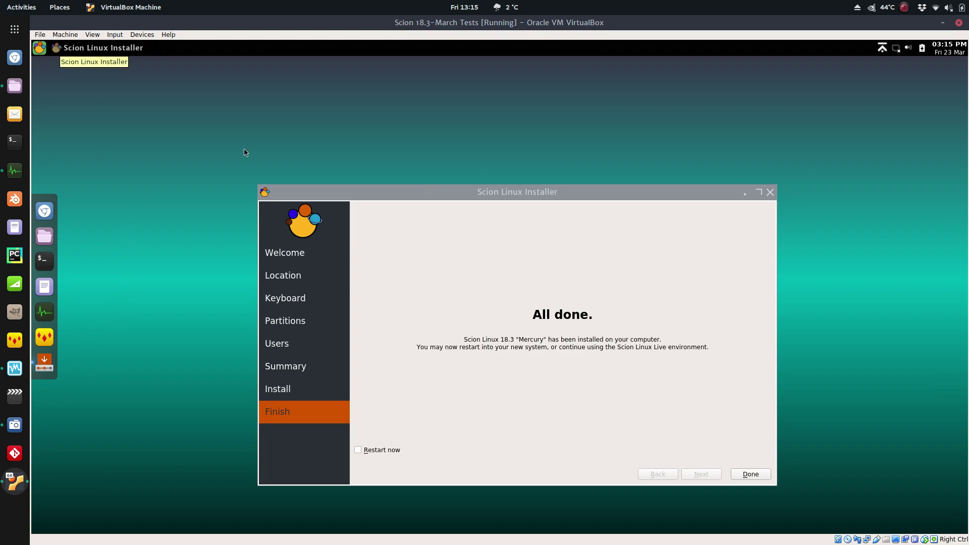
Close the Files window and bring the Scion 18.3-March Tests VM's 'All done.' installer page to the front
{"action": "left_click", "coordinate": [15, 368]}
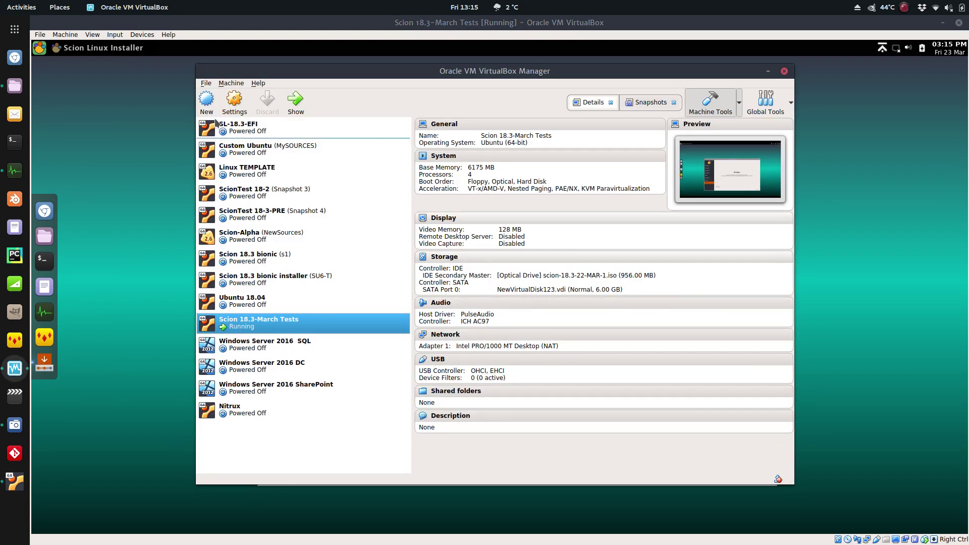
{"action": "left_click", "coordinate": [10, 95]}
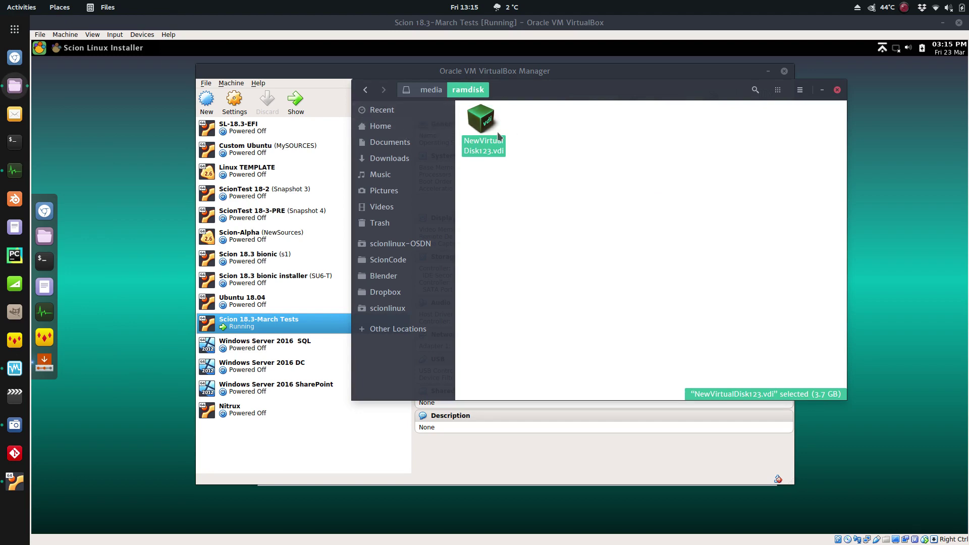
{"action": "left_click", "coordinate": [837, 89]}
{"action": "left_click", "coordinate": [852, 117]}
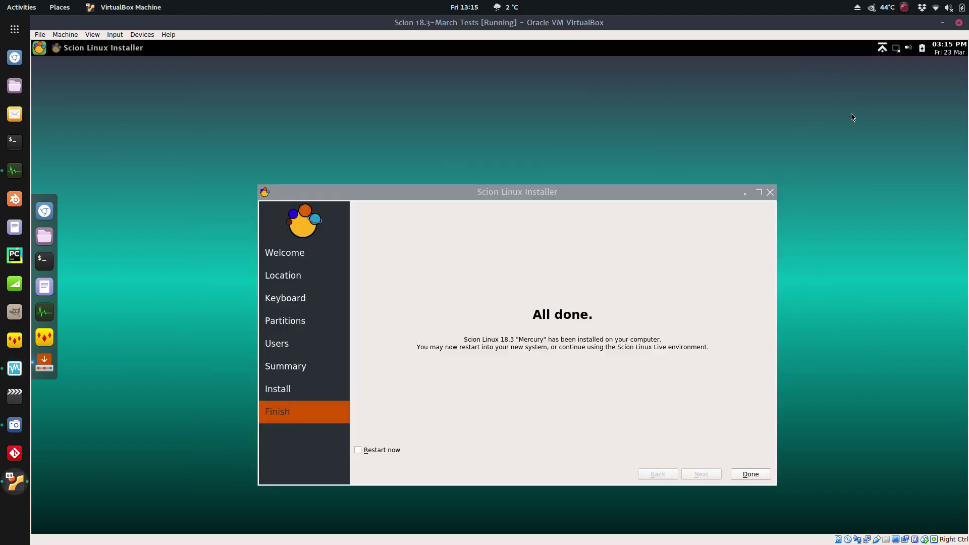
{"action": "left_click", "coordinate": [551, 201]}
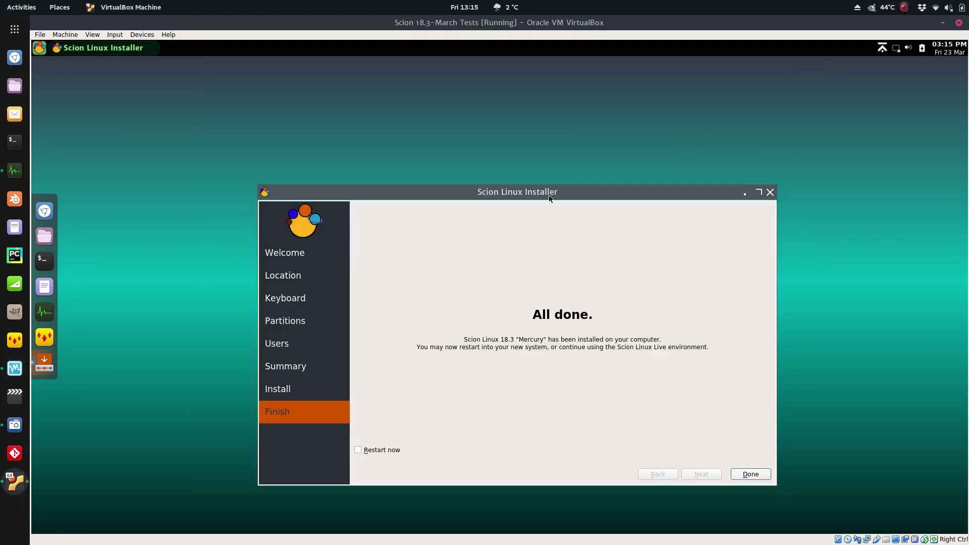
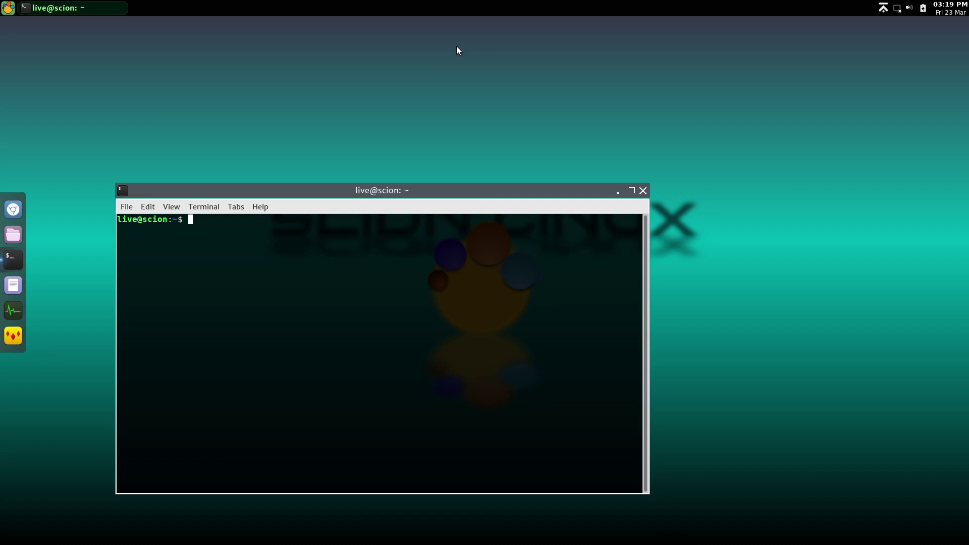
{"action": "left_click", "coordinate": [884, 9]}
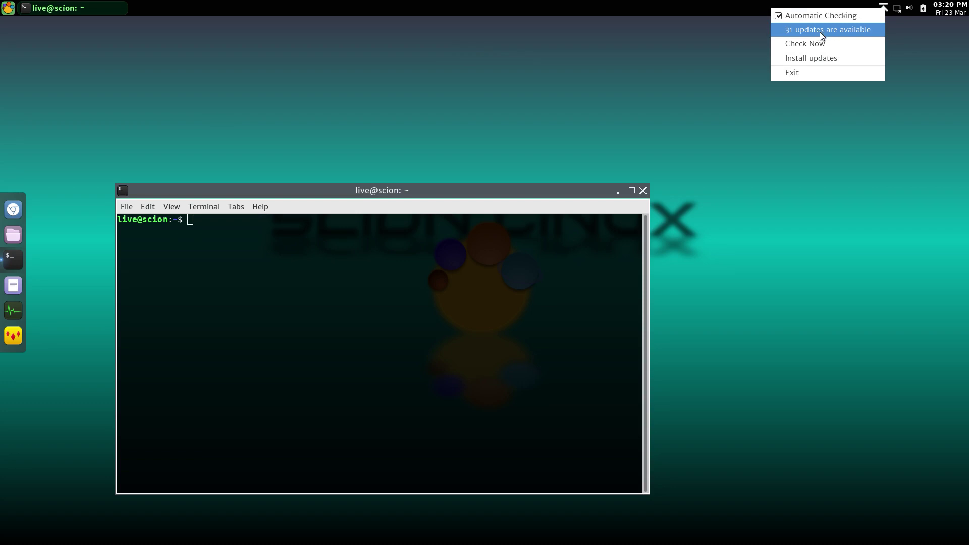
{"action": "left_click", "coordinate": [490, 187]}
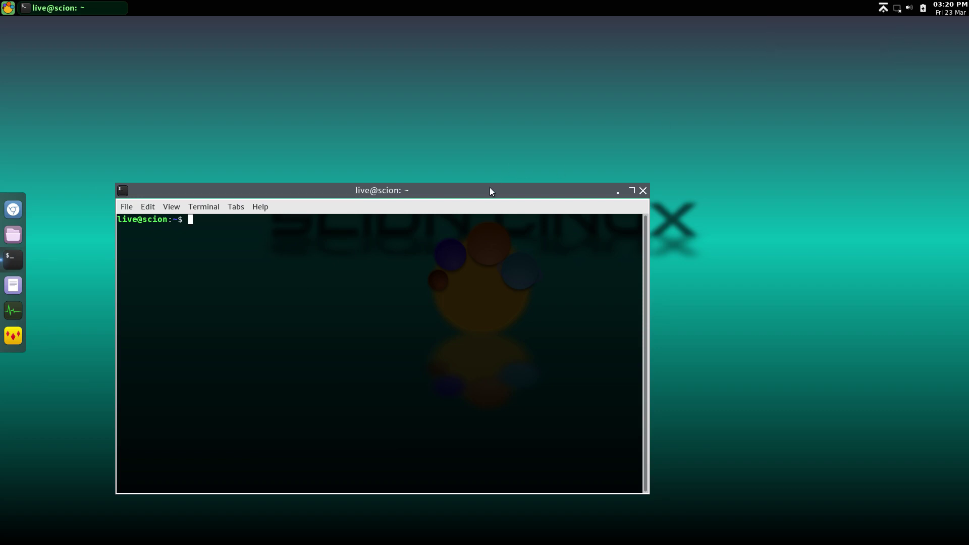
Refresh the package lists with 'sudo apt update' and highlight 'bionic' in the output
{"action": "type", "text": "sudo apt update"}
{"action": "key", "text": "Return"}
{"action": "key", "text": "Return"}
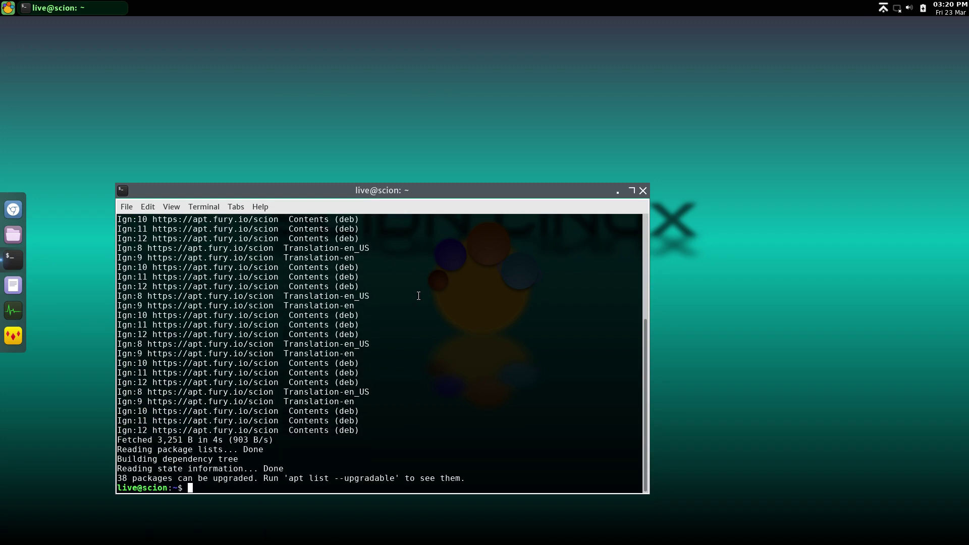
{"action": "scroll", "coordinate": [484, 333], "scroll_direction": "up", "scroll_amount": 6}
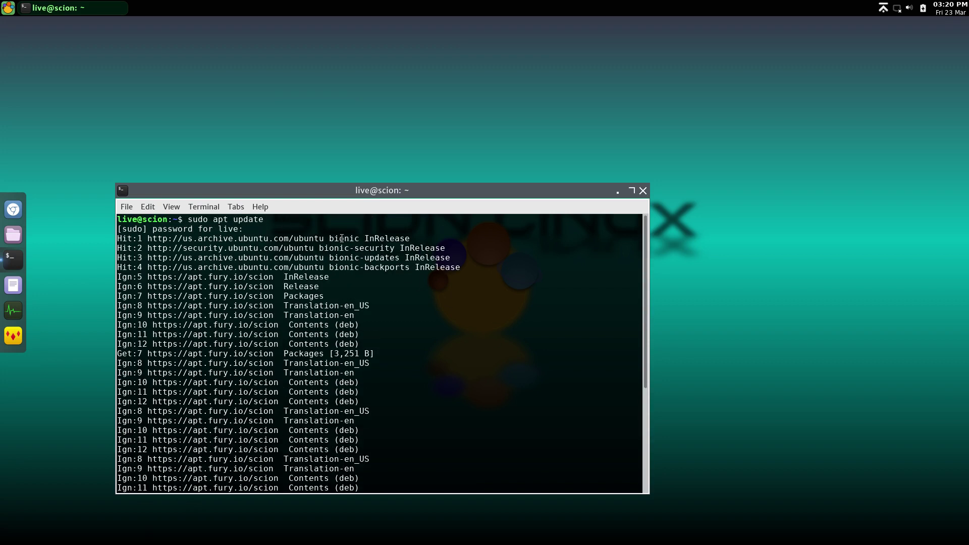
{"action": "left_click_drag", "start_coordinate": [327, 238], "coordinate": [367, 240]}
Launch the welcome script /opt/scion/scionwelcome.py using Tab completion
{"action": "type", "text": "cd /opt/"}
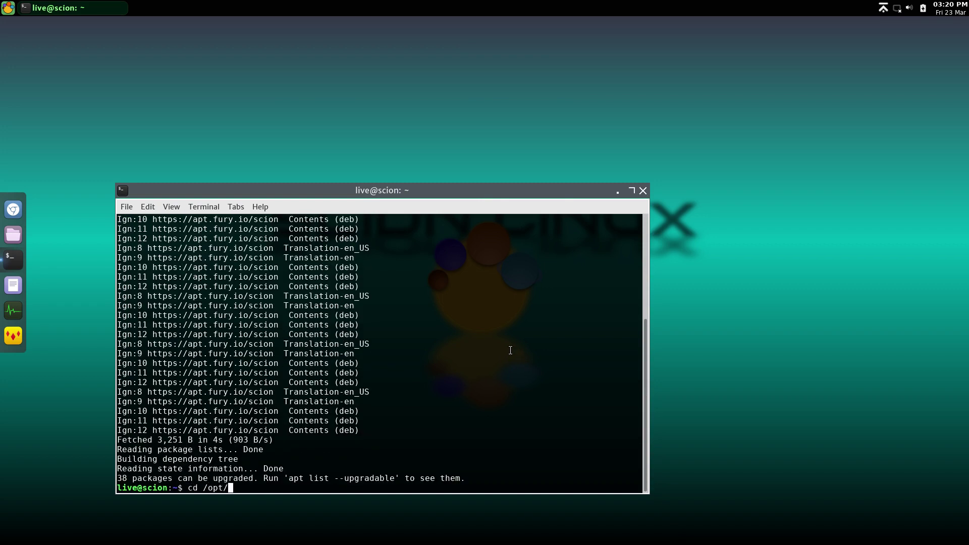
{"action": "type", "text": "sc"}
{"action": "key", "text": "Tab"}
{"action": "type", "text": "scio"}
{"action": "key", "text": "BackSpace"}
{"action": "key", "text": "BackSpace"}
{"action": "key", "text": "BackSpace"}
{"action": "key", "text": "BackSpace"}
{"action": "key", "text": "BackSpace"}
{"action": "key", "text": "BackSpace"}
{"action": "key", "text": "BackSpace"}
{"action": "key", "text": "BackSpace"}
{"action": "key", "text": "BackSpace"}
{"action": "key", "text": "BackSpace"}
{"action": "key", "text": "BackSpace"}
{"action": "key", "text": "BackSpace"}
{"action": "key", "text": "BackSpace"}
{"action": "key", "text": "BackSpace"}
{"action": "key", "text": "BackSpace"}
{"action": "key", "text": "BackSpace"}
{"action": "key", "text": "BackSpace"}
{"action": "key", "text": "BackSpace"}
{"action": "type", "text": "/opt/sc"}
{"action": "key", "text": "Tab"}
{"action": "type", "text": "scionwe"}
{"action": "key", "text": "Tab"}
{"action": "key", "text": "Return"}
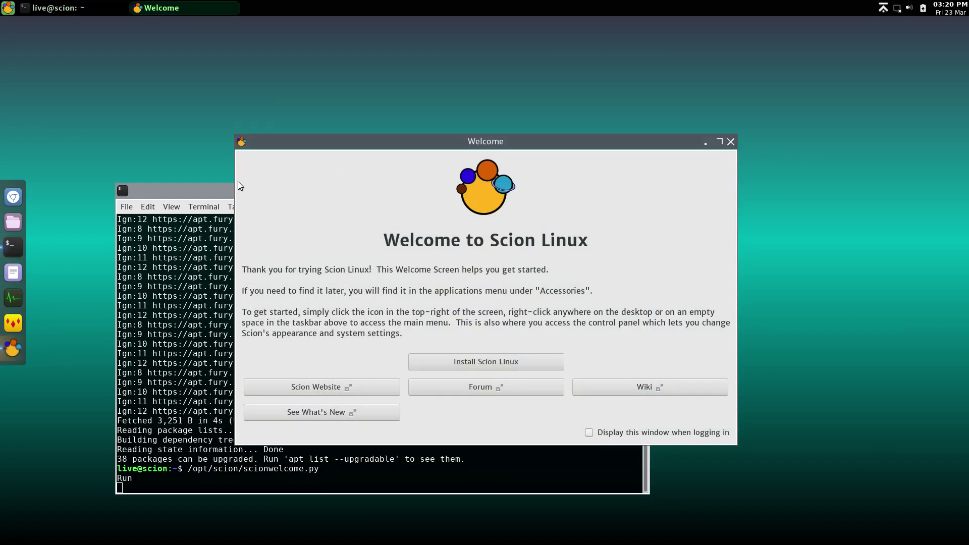
Minimize the terminal and turn off 'Display this window when logging in' in Welcome
{"action": "left_click", "coordinate": [217, 187]}
{"action": "left_click", "coordinate": [617, 191]}
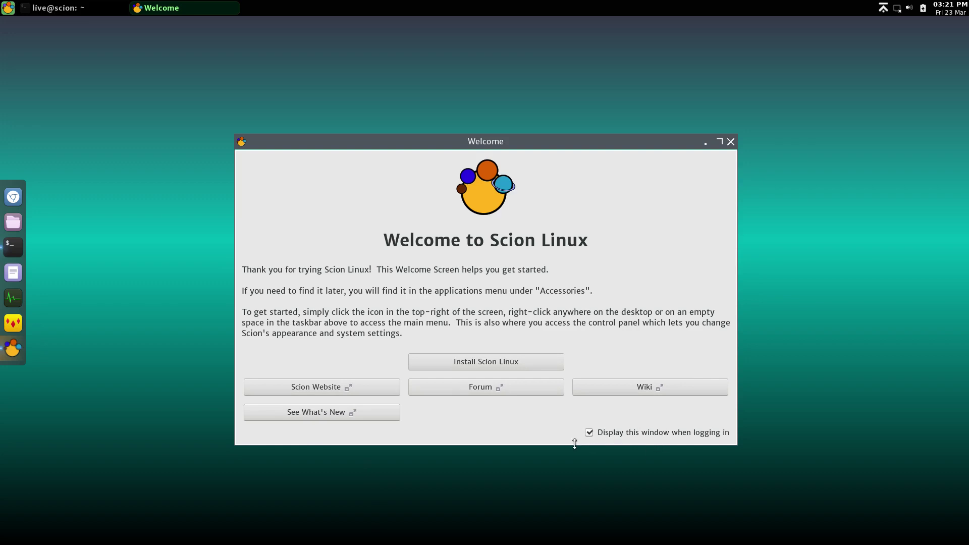
{"action": "left_click", "coordinate": [589, 433]}
Close the Welcome window and open Control Panel from the desktop's Scion menu
{"action": "left_click", "coordinate": [730, 141]}
{"action": "right_click", "coordinate": [731, 140]}
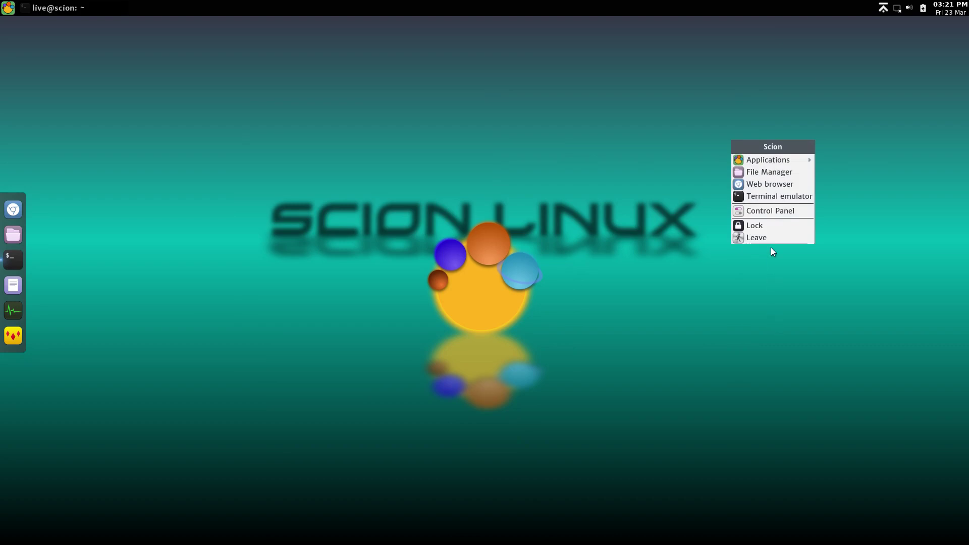
{"action": "left_click", "coordinate": [777, 211]}
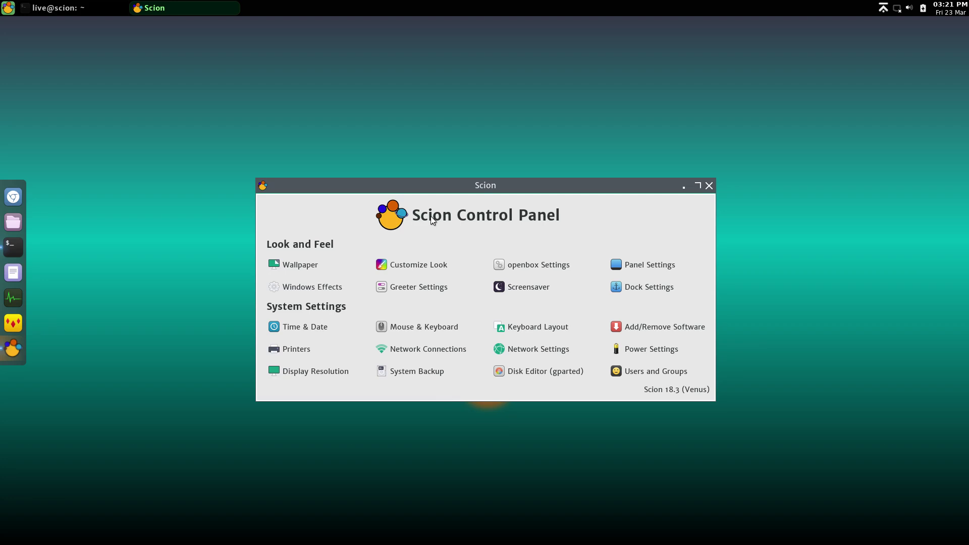
Browse the desktop menu's Applications submenus, then close the Scion Control Panel
{"action": "right_click", "coordinate": [104, 202]}
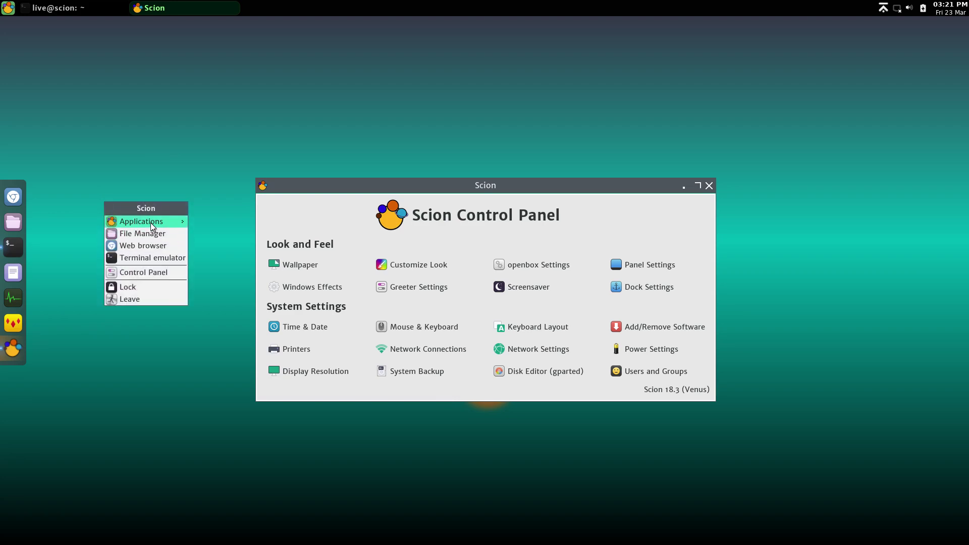
{"action": "mouse_move", "coordinate": [150, 223]}
{"action": "mouse_move", "coordinate": [214, 259]}
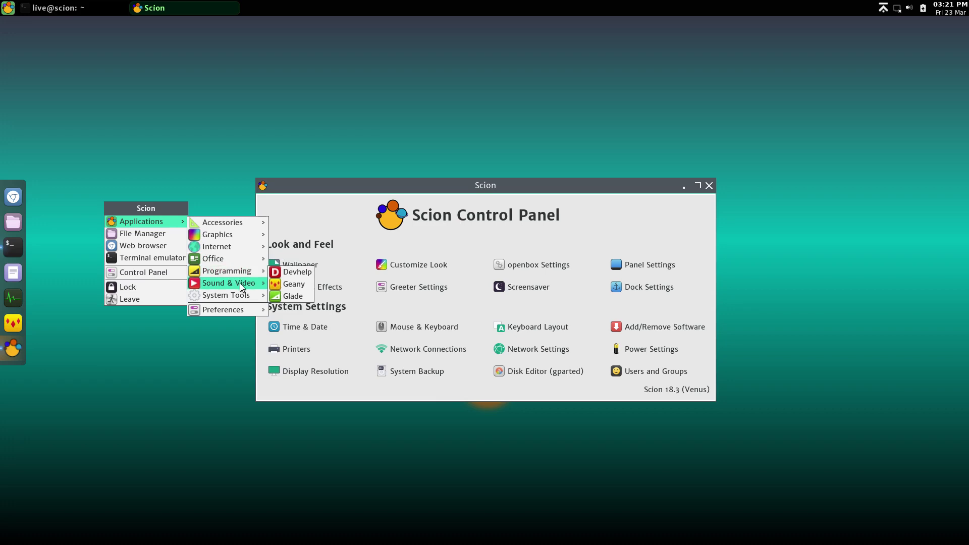
{"action": "mouse_move", "coordinate": [240, 299]}
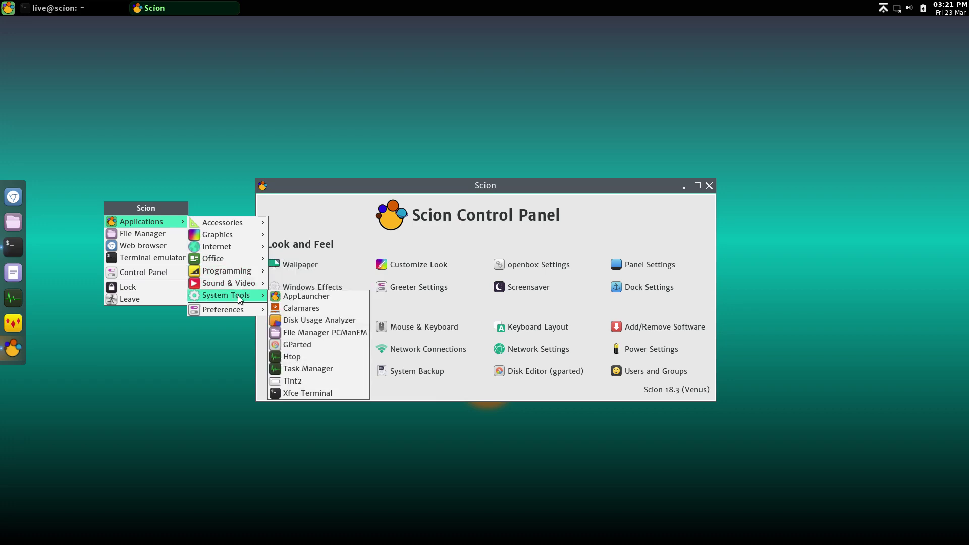
{"action": "mouse_move", "coordinate": [247, 224]}
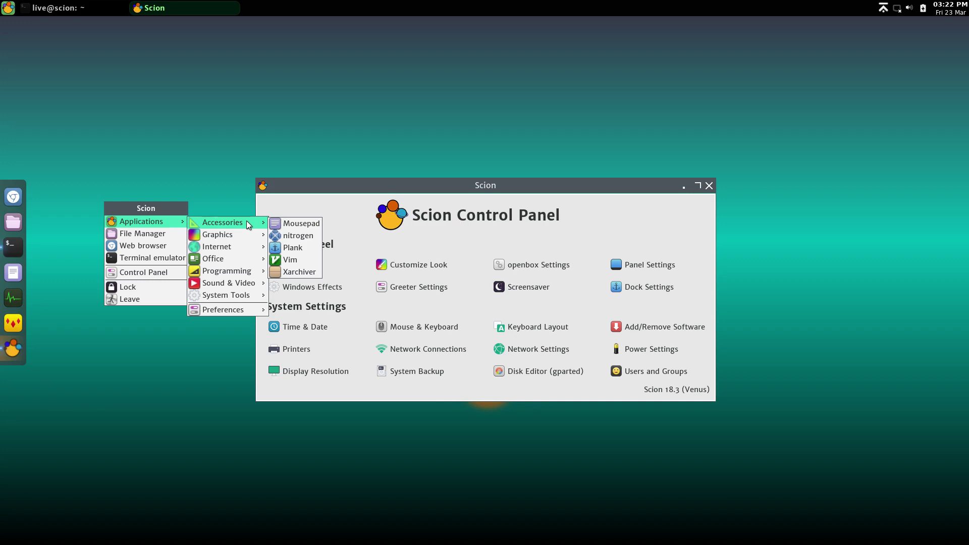
{"action": "left_click", "coordinate": [471, 186]}
{"action": "left_click", "coordinate": [710, 187]}
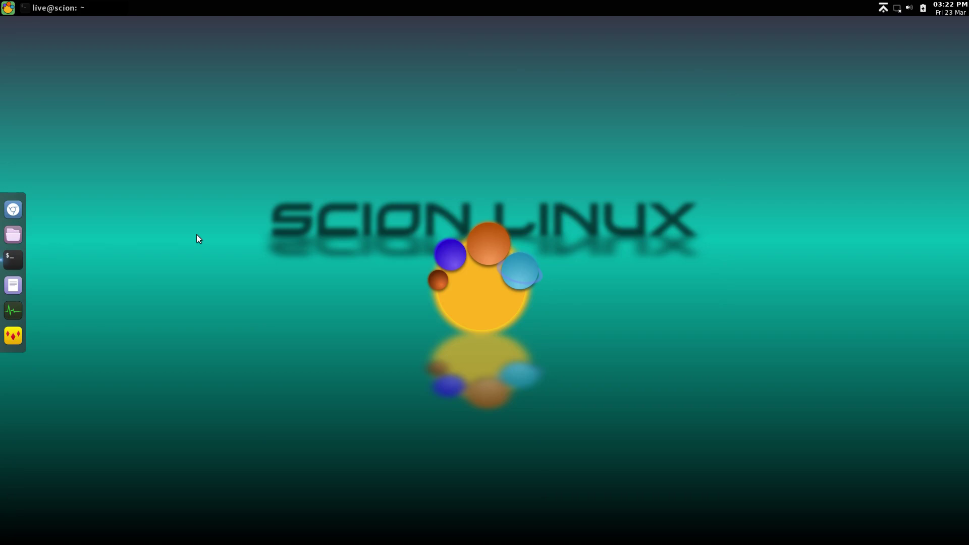
Power off the live session via Leave in the desktop menu
{"action": "right_click", "coordinate": [222, 214]}
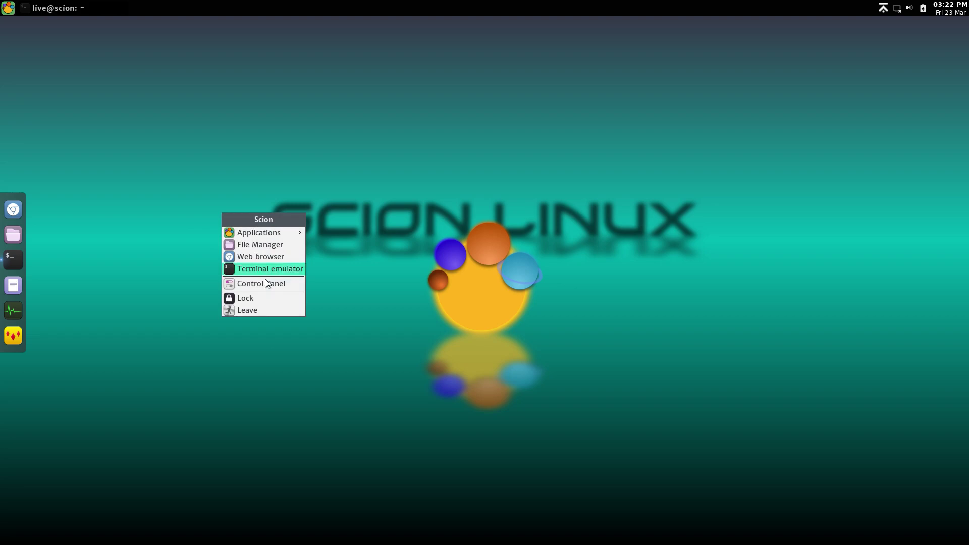
{"action": "left_click", "coordinate": [269, 309]}
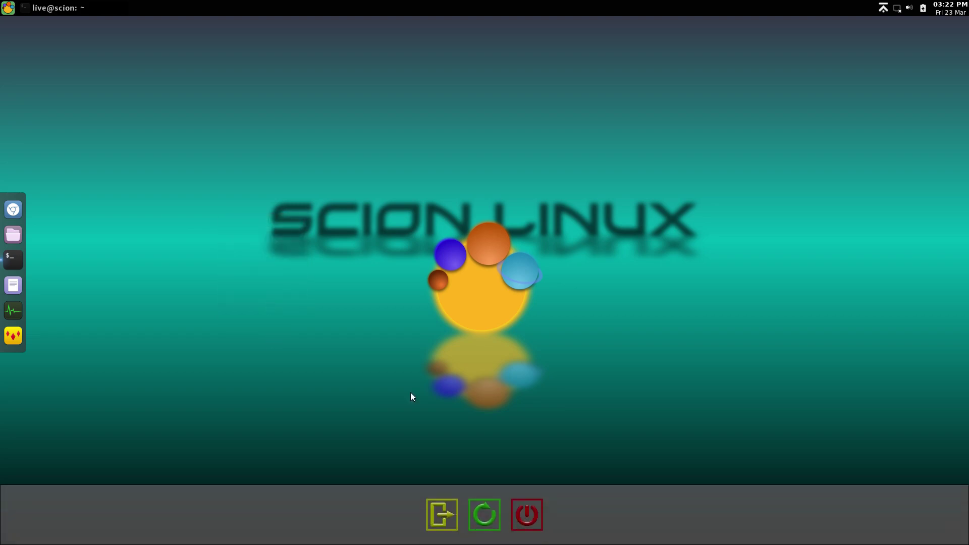
{"action": "left_click", "coordinate": [524, 518]}
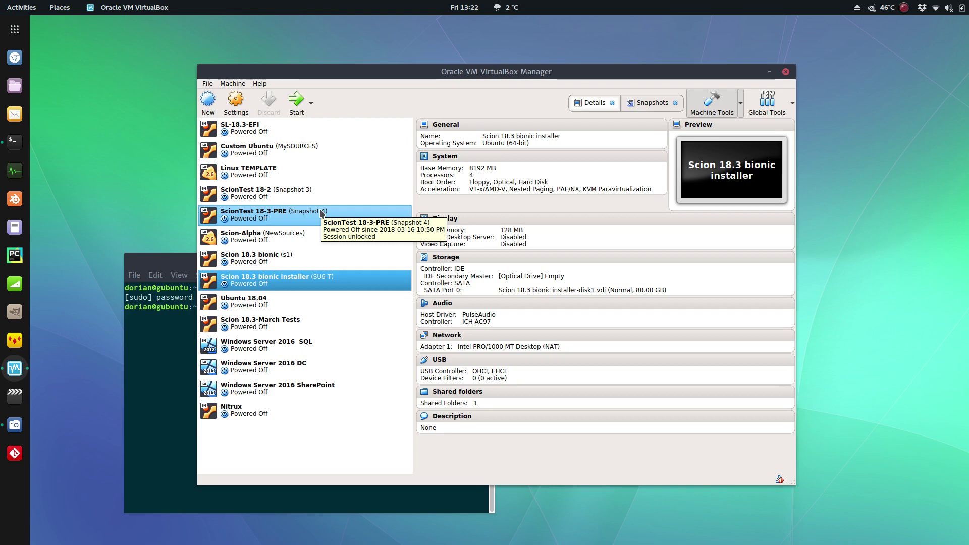
Close the host terminal window and the VirtualBox Manager
{"action": "left_click", "coordinate": [181, 347]}
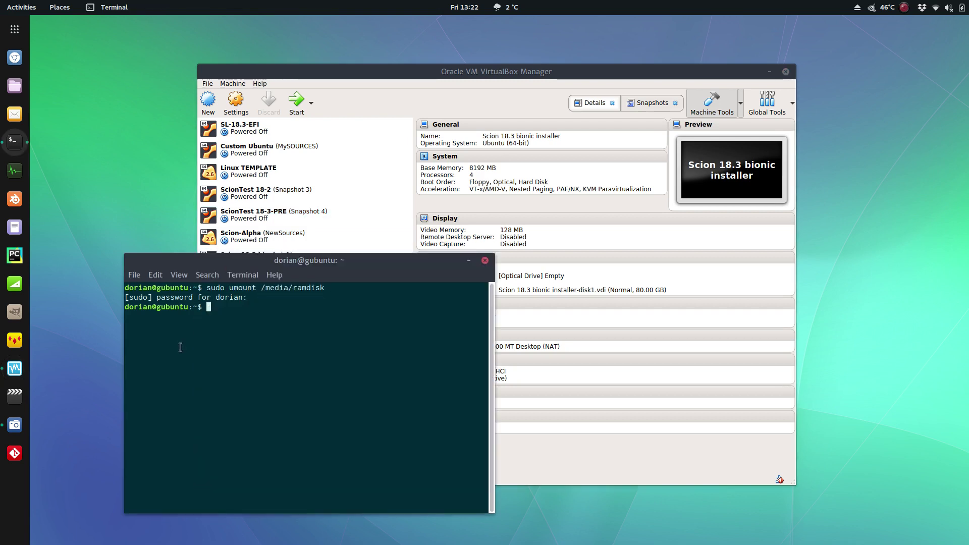
{"action": "left_click", "coordinate": [484, 260]}
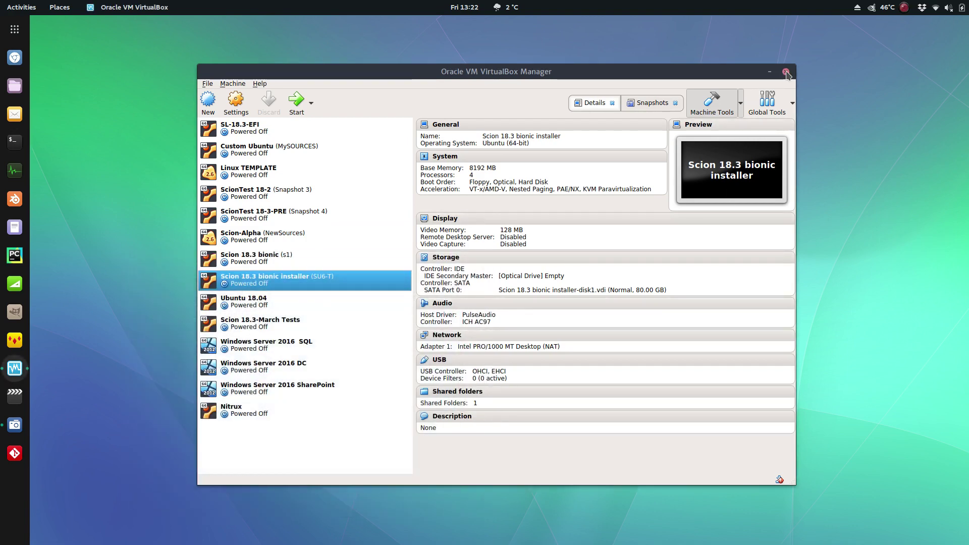
{"action": "left_click", "coordinate": [786, 72]}
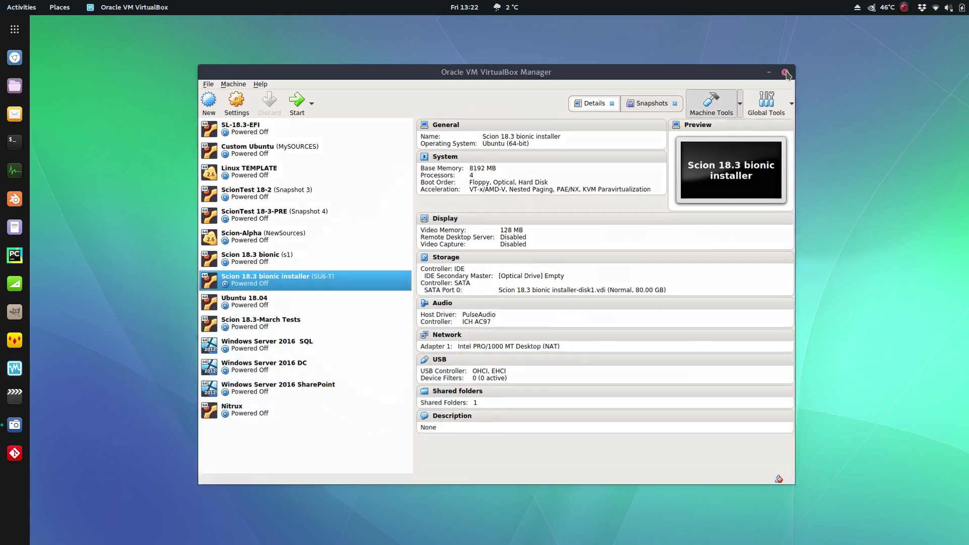